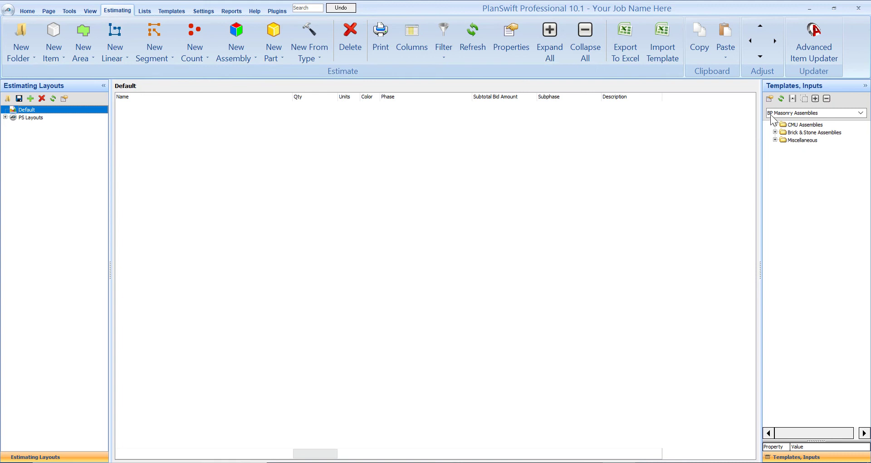
# Add a folder from the BP Masonry Loc. Folders template to the estimate and name it 03 - 1st Level Masonry.
pyautogui.scroll(-5, 799, 150)
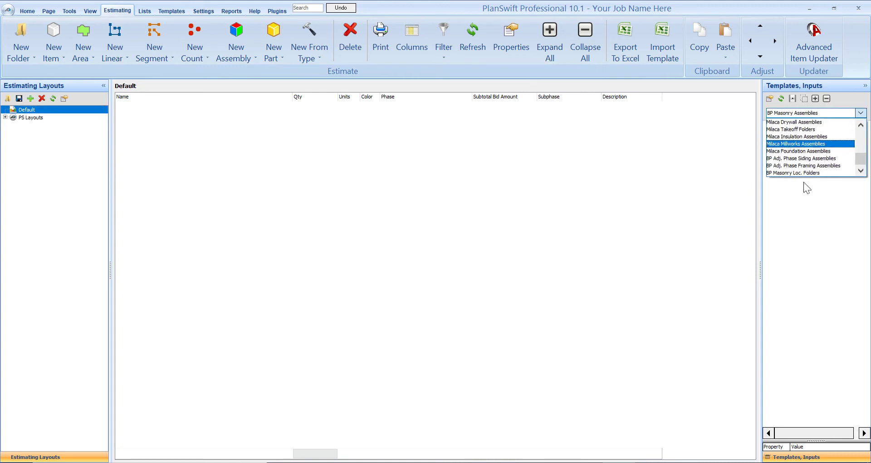
pyautogui.click(802, 173)
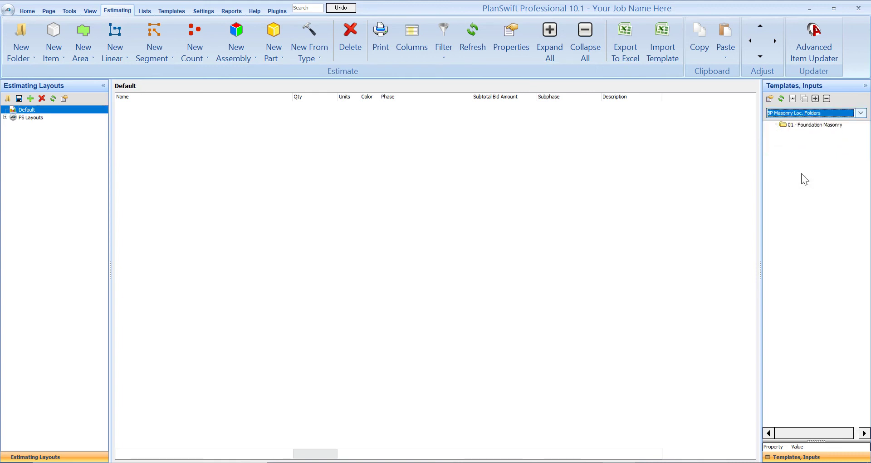
pyautogui.click(819, 125)
pyautogui.moveTo(821, 129); pyautogui.dragTo(369, 211)
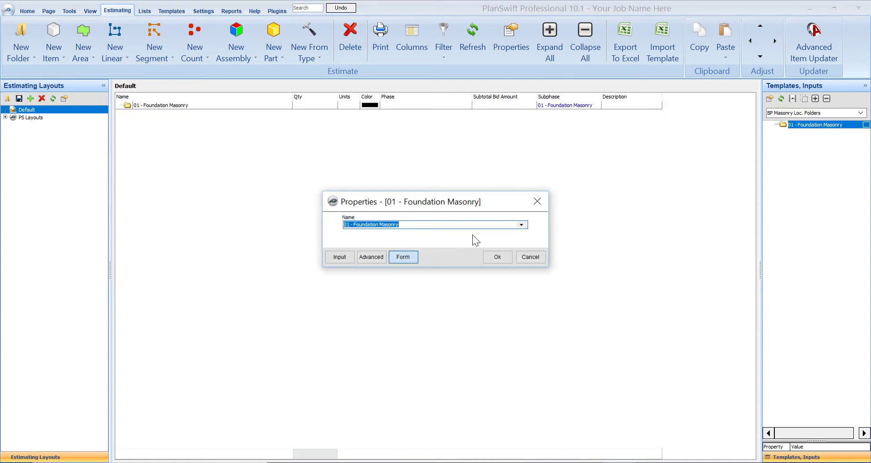
pyautogui.click(521, 226)
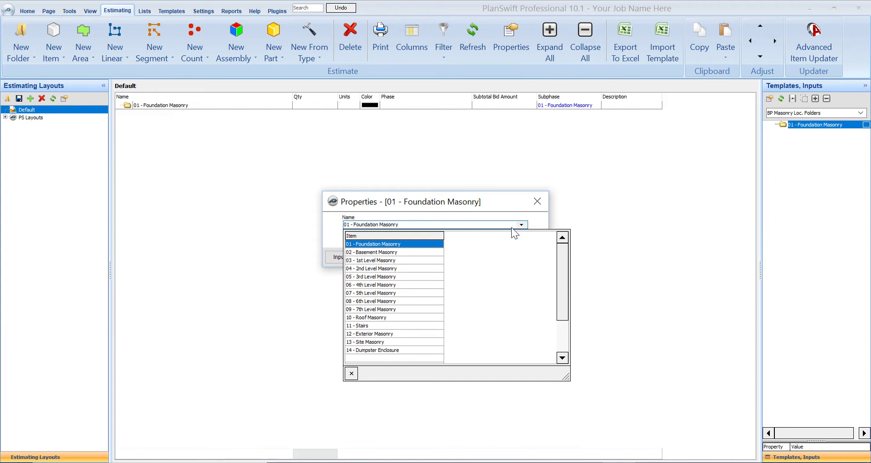
pyautogui.click(374, 260)
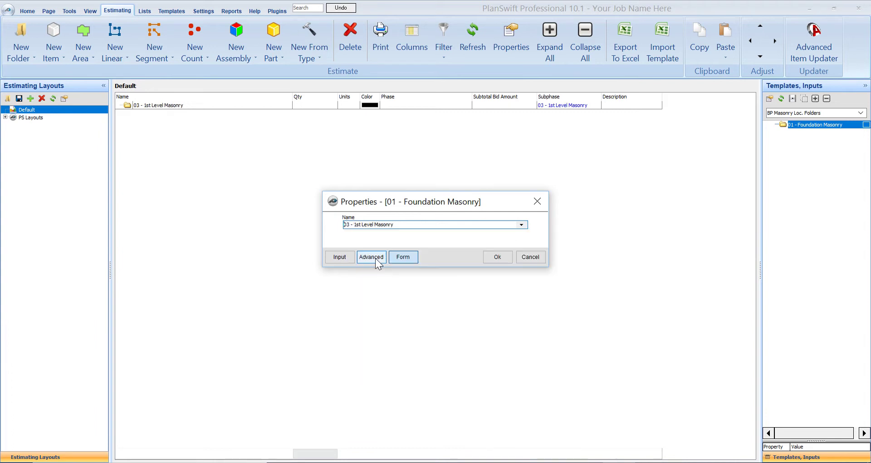
pyautogui.click(497, 257)
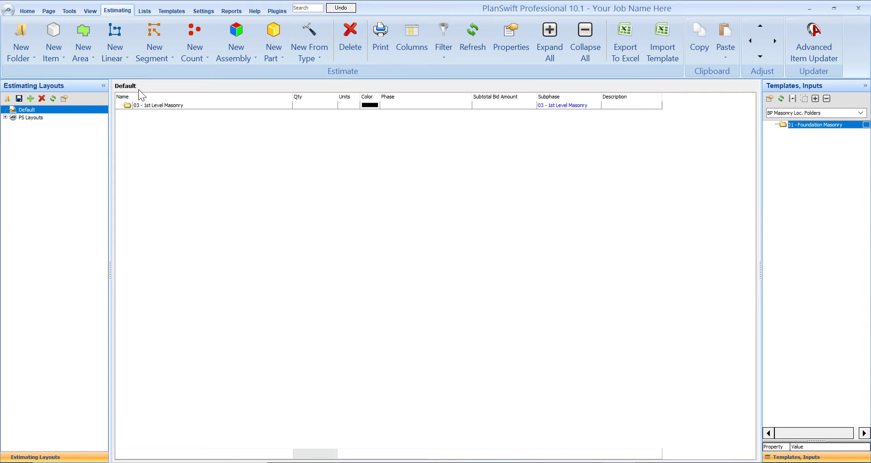
# Display the floor plan, load the BP Masonry Assemblies templates and start a CMU Walls takeoff.
pyautogui.click(27, 10)
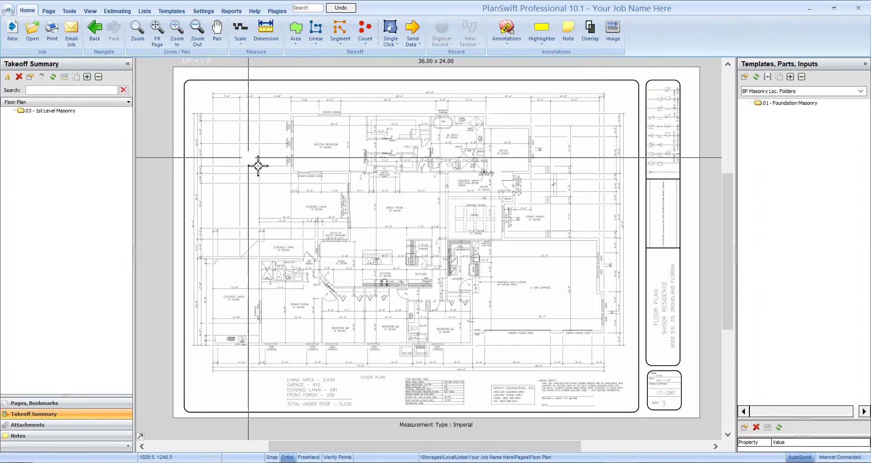
pyautogui.moveTo(350, 203); pyautogui.dragTo(355, 214)
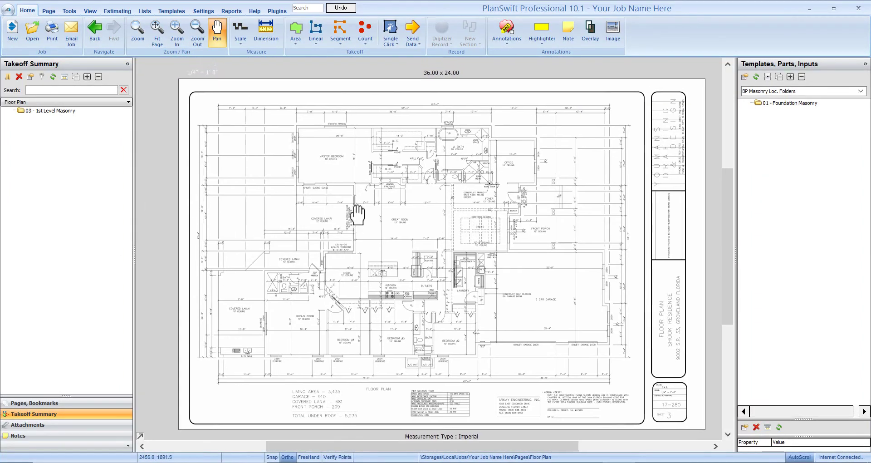
pyautogui.click(765, 92)
pyautogui.scroll(-1, 783, 137)
pyautogui.scroll(-4, 784, 137)
pyautogui.click(781, 136)
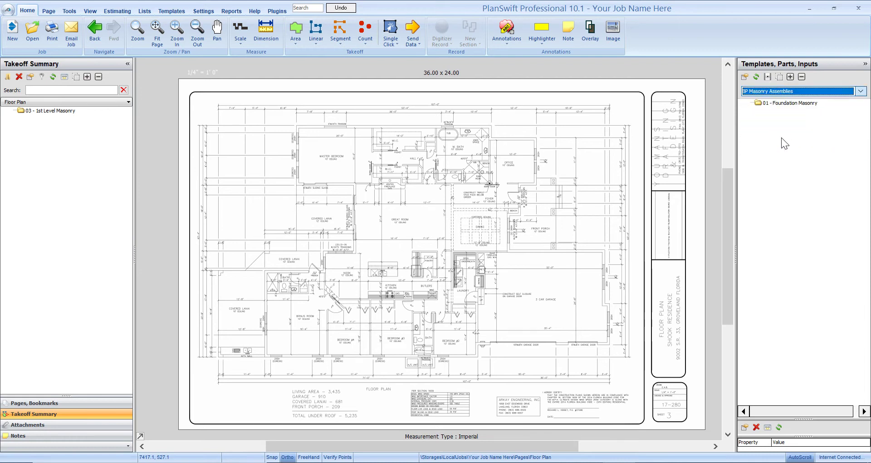
pyautogui.click(780, 125)
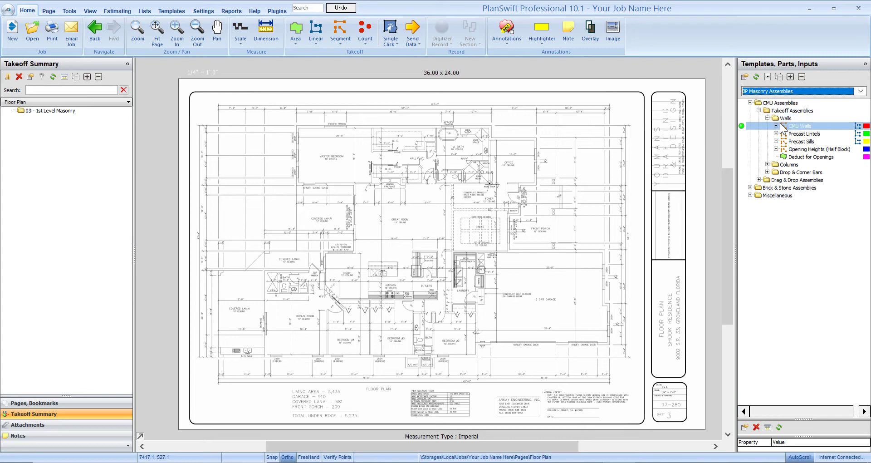
pyautogui.click(741, 126)
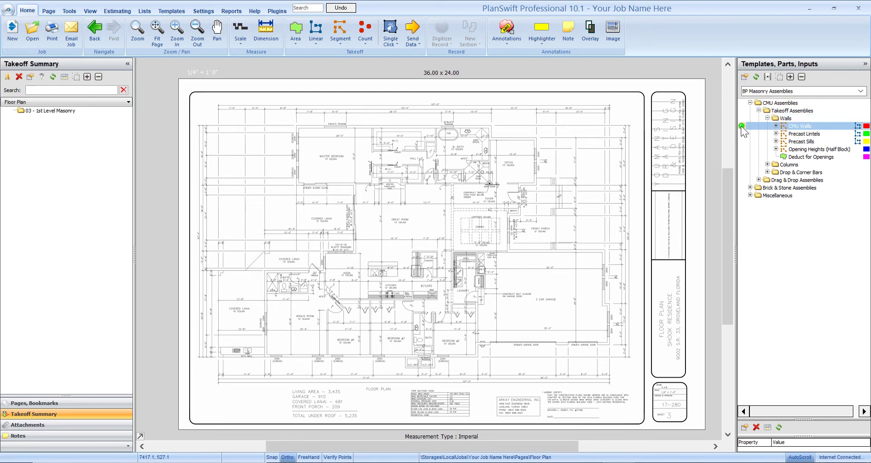
pyautogui.click(396, 242)
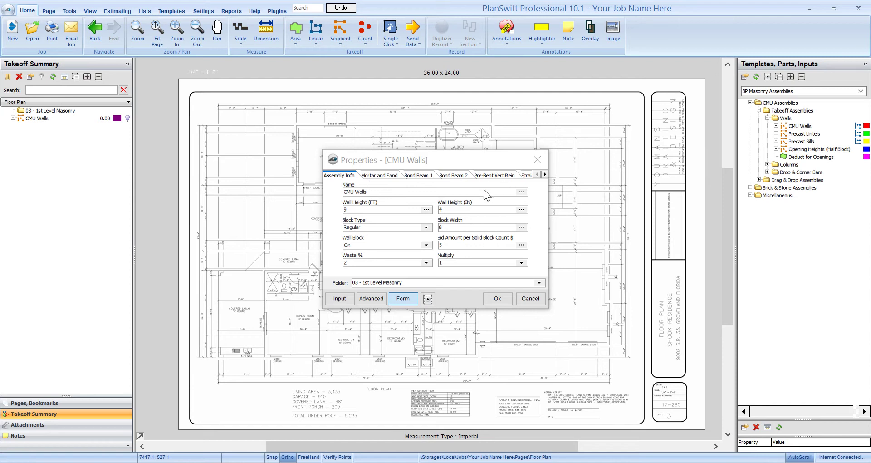
# Rename the wall takeoff as CMU Walls x 9'4".
pyautogui.click(384, 191)
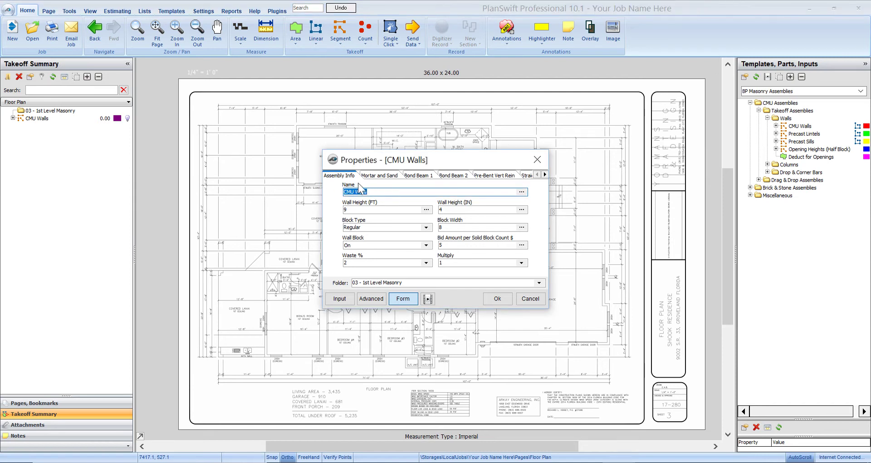
pyautogui.click(379, 191)
pyautogui.write("x 9'4")
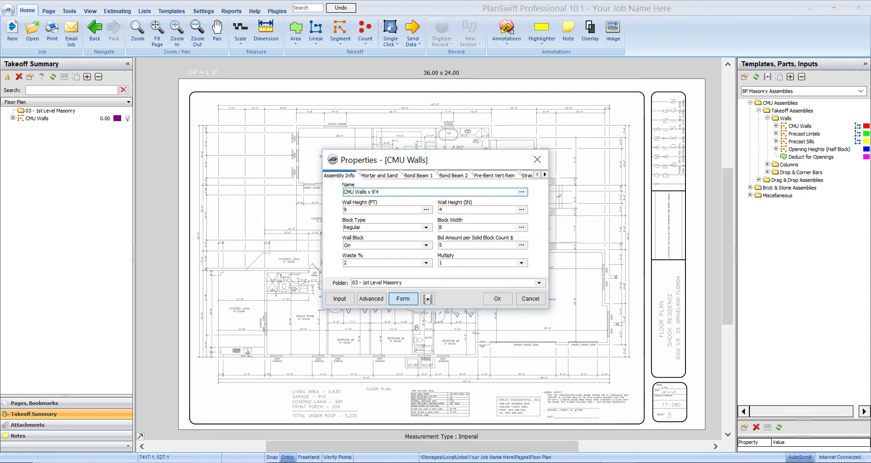
# Review the CMU wall's height, block type options, bid amount per block and multiply setting.
pyautogui.click(353, 210)
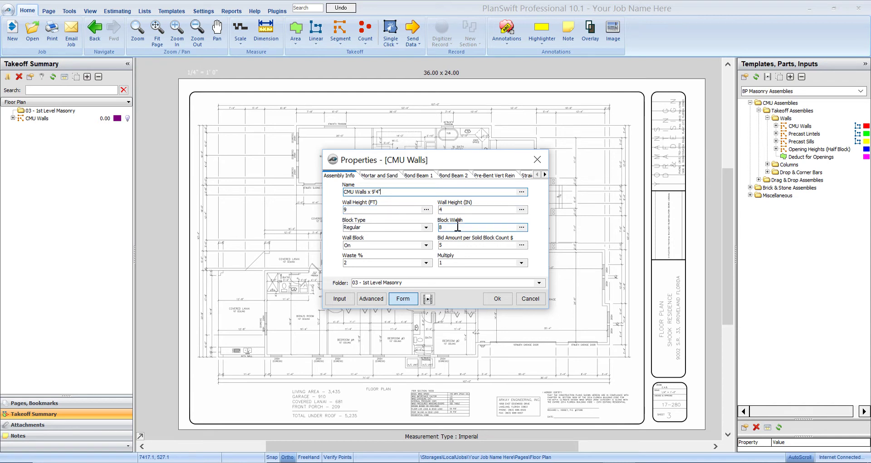
pyautogui.click(426, 228)
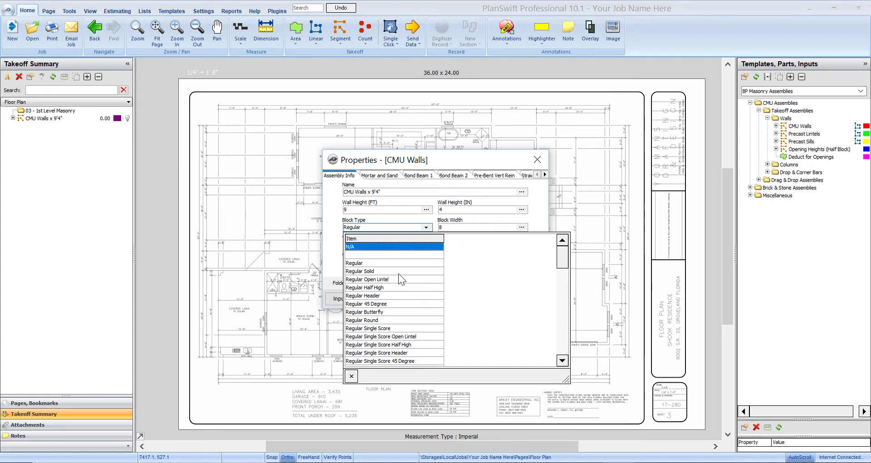
pyautogui.click(409, 219)
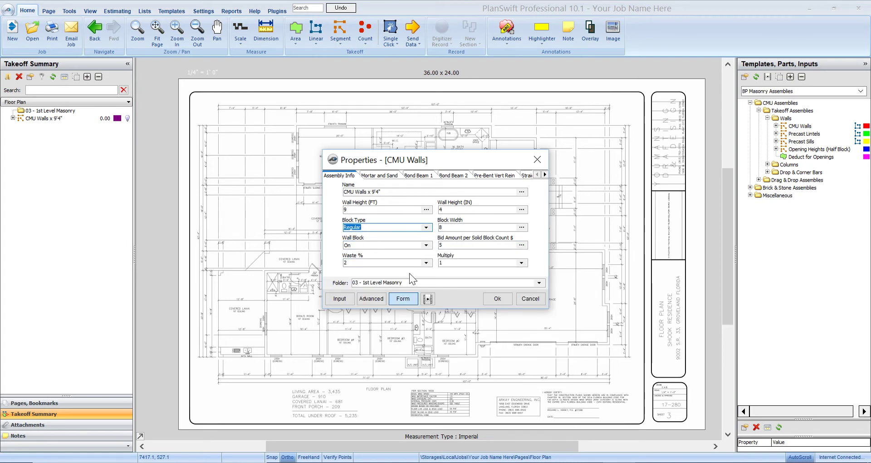
pyautogui.click(463, 246)
pyautogui.press('BackSpace')
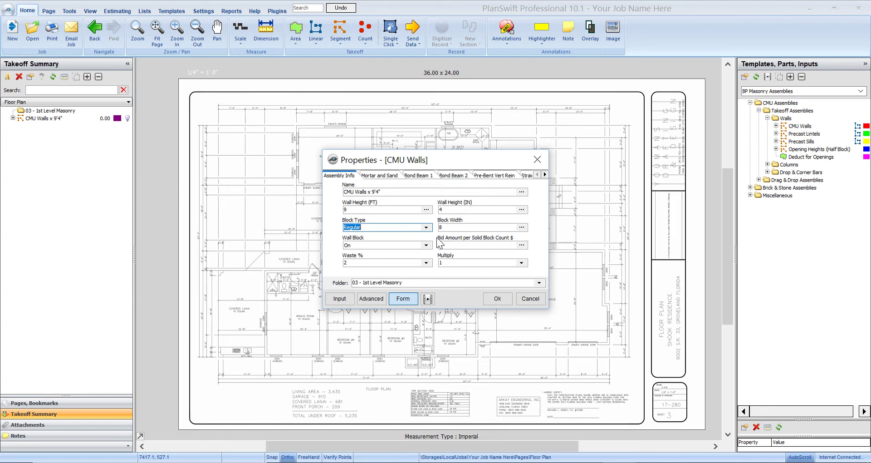
pyautogui.write('5')
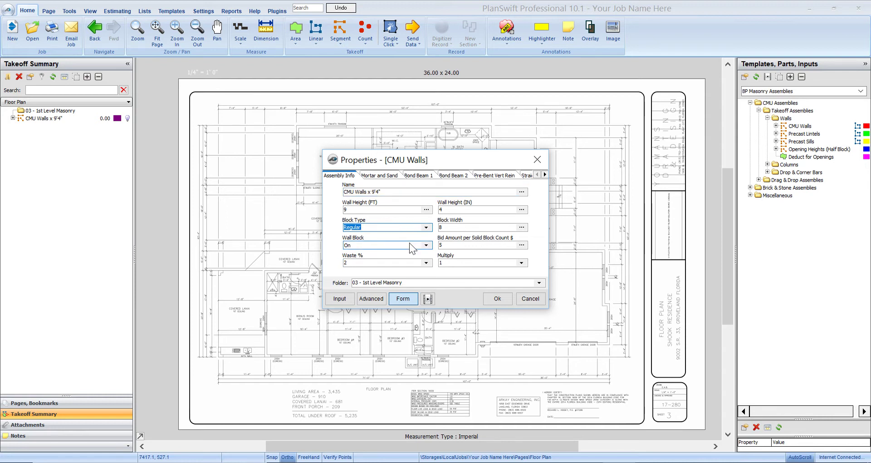
pyautogui.click(445, 262)
pyautogui.write('1')
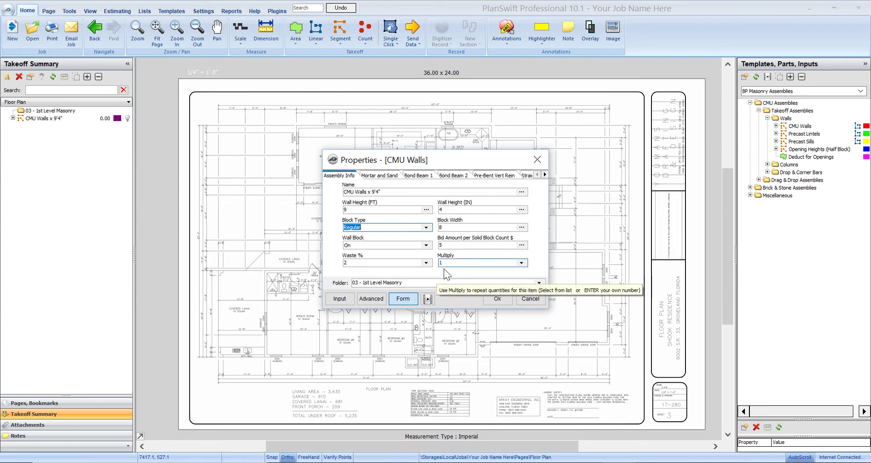
# Examine the CMU wall's mortar and sand, bond beam and pre-bent vertical reinforcing settings.
pyautogui.click(392, 176)
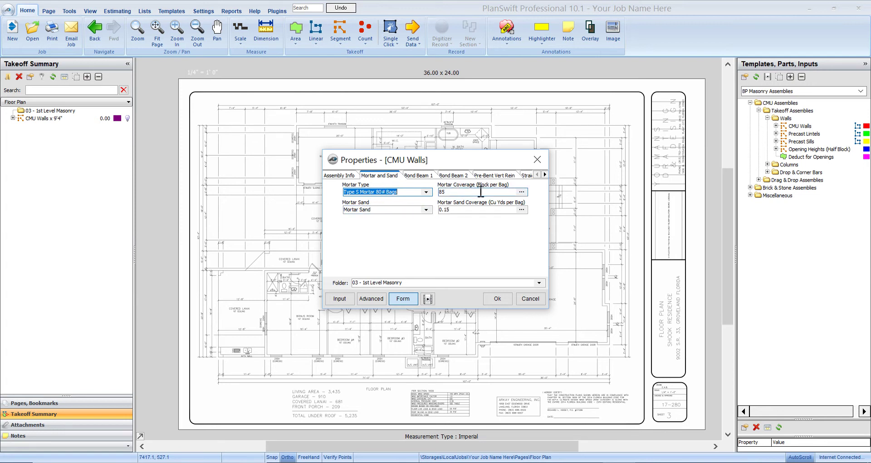
pyautogui.click(431, 176)
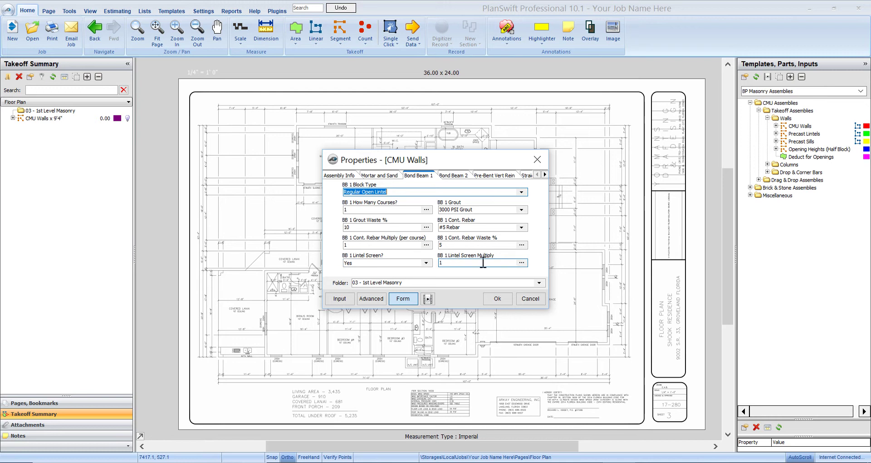
pyautogui.click(460, 180)
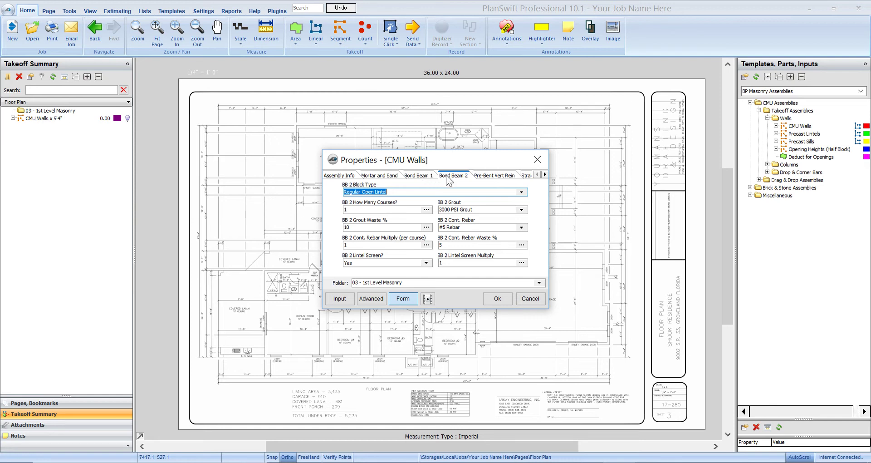
pyautogui.click(491, 175)
pyautogui.click(544, 174)
pyautogui.click(544, 174)
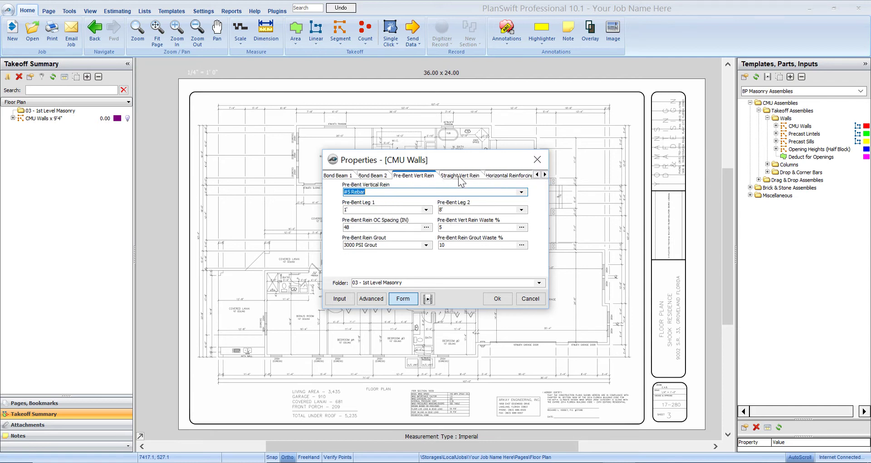
pyautogui.scroll(3, 349, 131)
pyautogui.scroll(3, 305, 129)
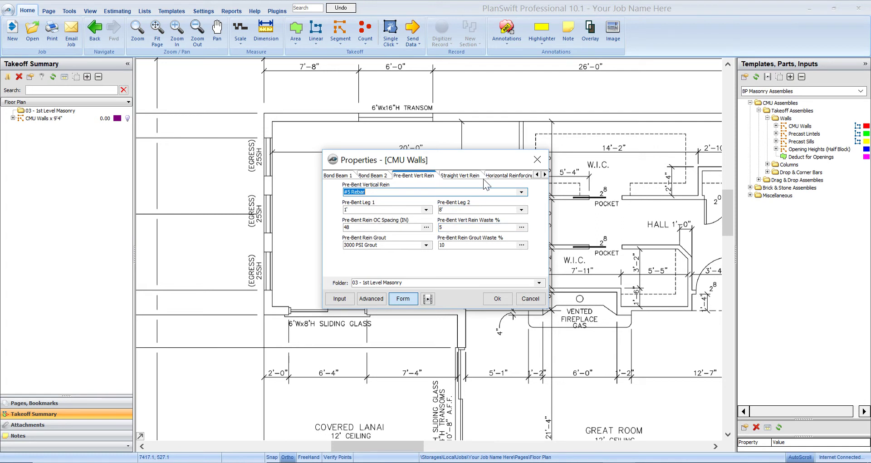
# Set the CMU wall's straight vertical reinforcing to N/A.
pyautogui.click(461, 177)
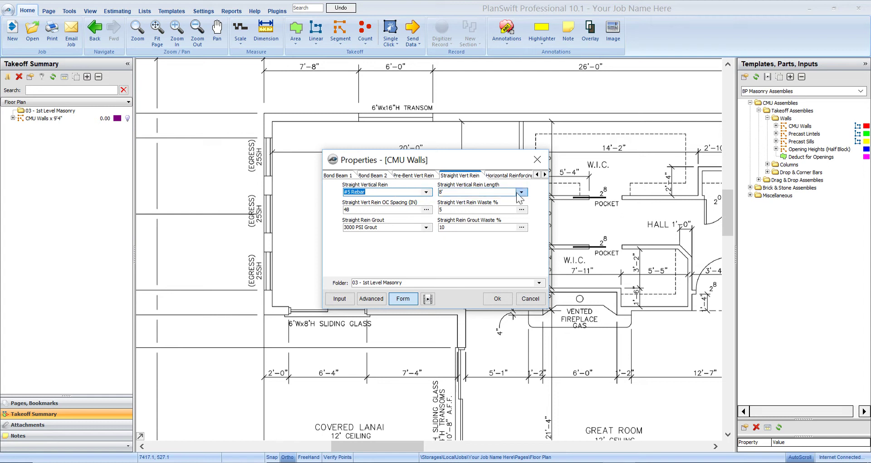
pyautogui.click(426, 192)
pyautogui.click(374, 212)
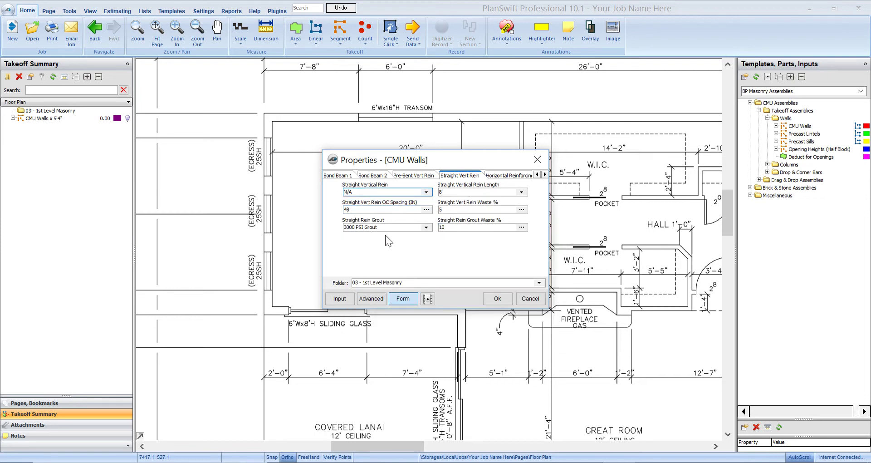
# Check the horizontal reinforcing options and deduction fields, and accept the CMU wall properties.
pyautogui.click(545, 174)
pyautogui.click(544, 175)
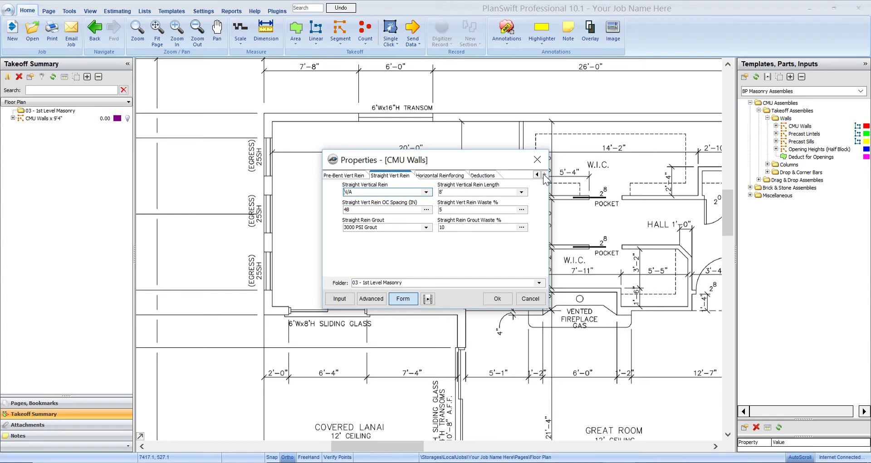
pyautogui.click(442, 176)
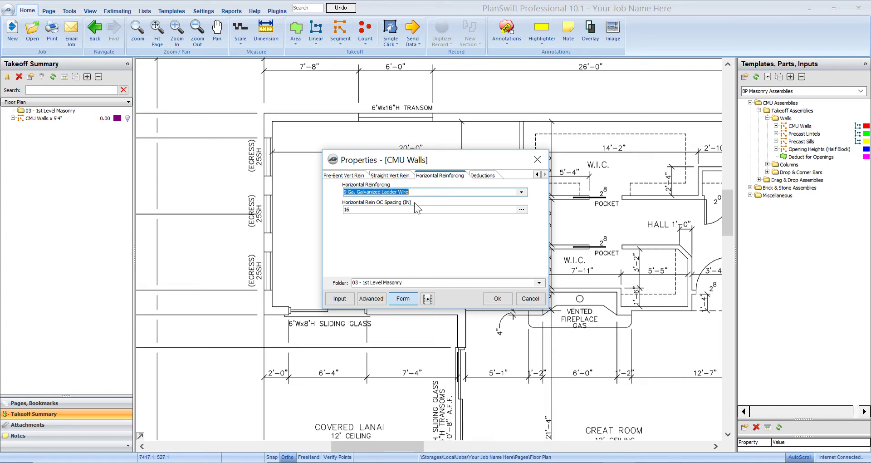
pyautogui.click(521, 193)
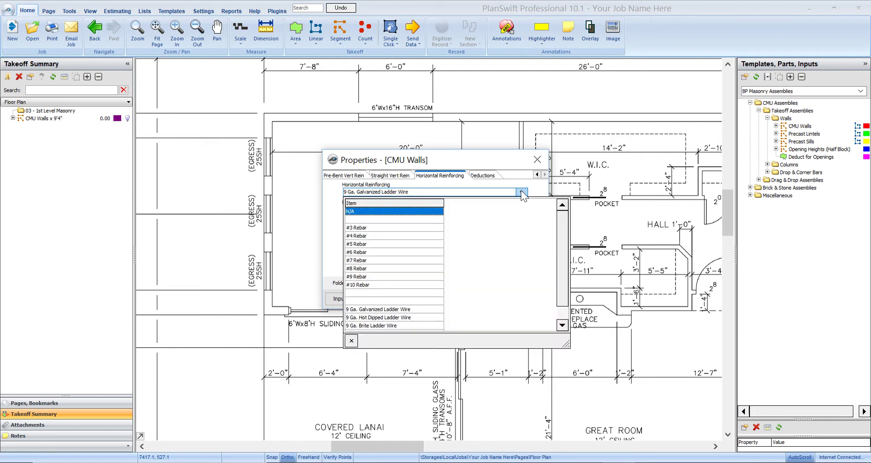
pyautogui.click(526, 175)
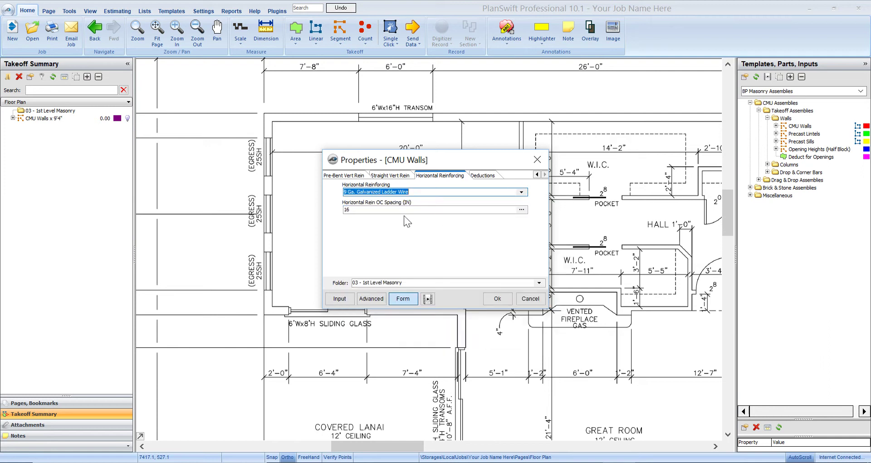
pyautogui.click(483, 176)
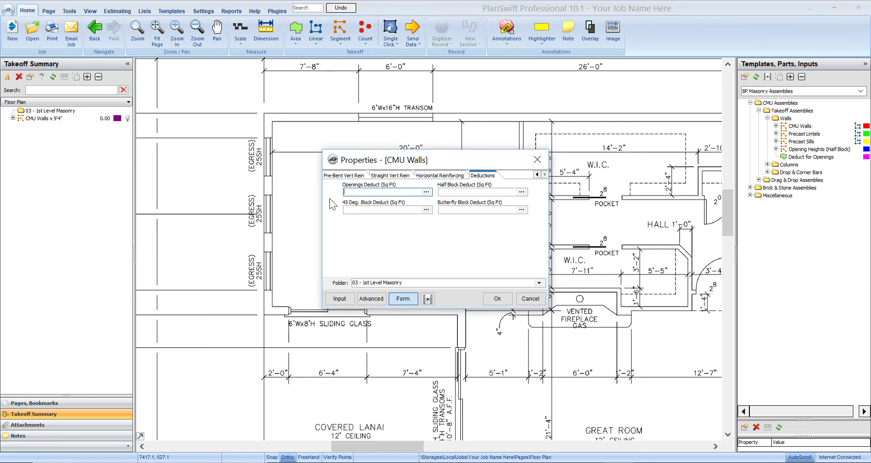
pyautogui.click(364, 192)
pyautogui.click(497, 298)
# Trace the CMU wall from the master bedroom's outer corner along the roughly 53 ft exterior wall and down the short jog beside the master bath.
pyautogui.scroll(5, 344, 210)
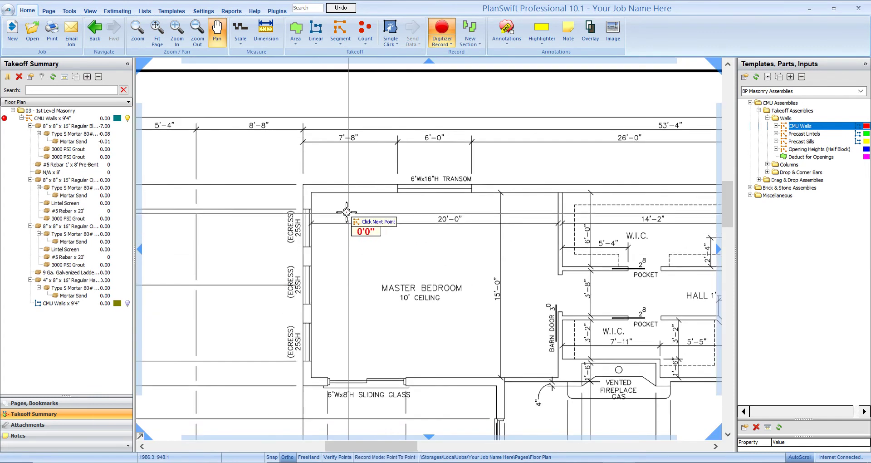
pyautogui.scroll(-5, 295, 192)
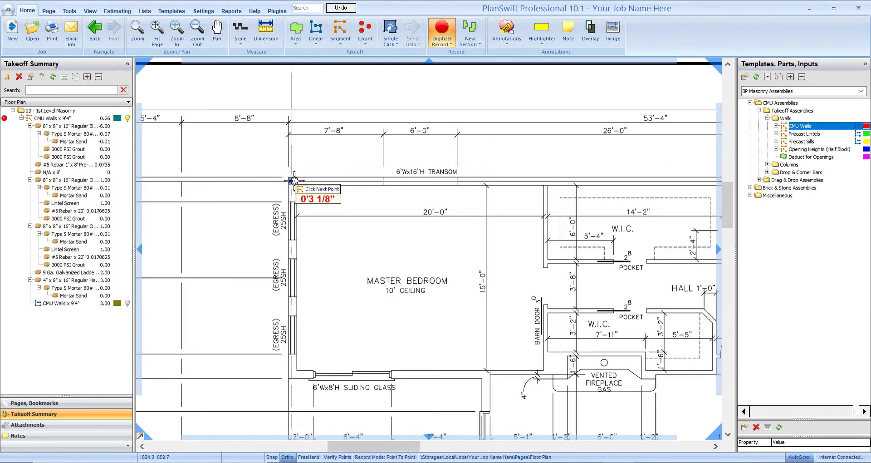
pyautogui.click(300, 200)
pyautogui.scroll(6, 388, 194)
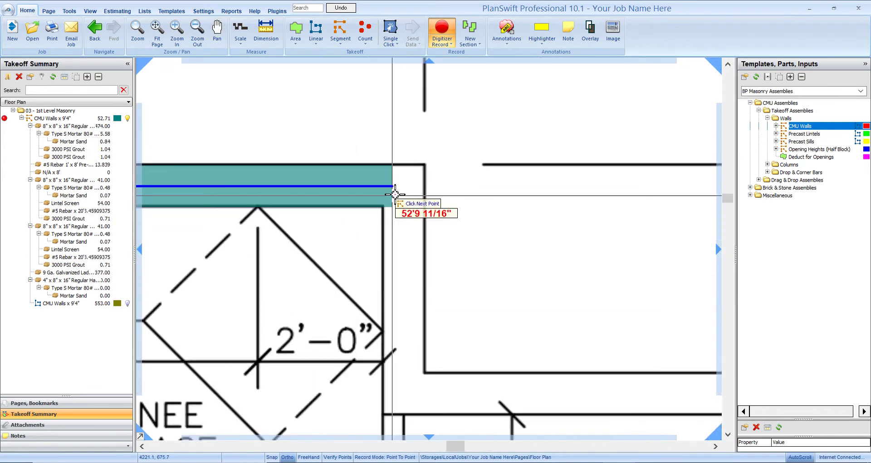
pyautogui.click(404, 185)
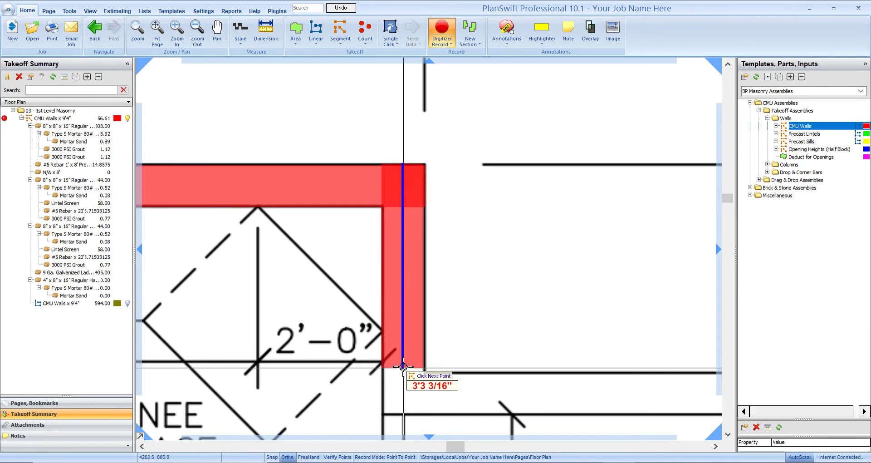
pyautogui.click(371, 239)
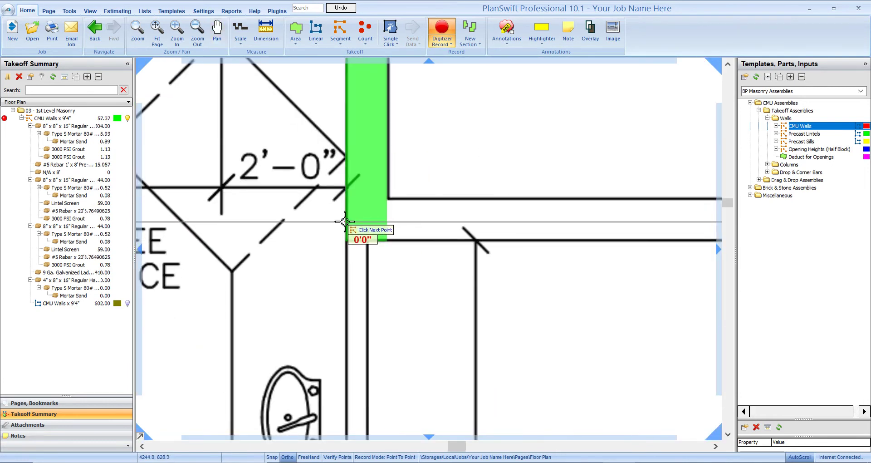
# Continue the CMU wall takeoff around the office, tracing its two exterior walls of about 13 ft each to the corner near the entry.
pyautogui.scroll(-3, 345, 221)
pyautogui.scroll(3, 456, 229)
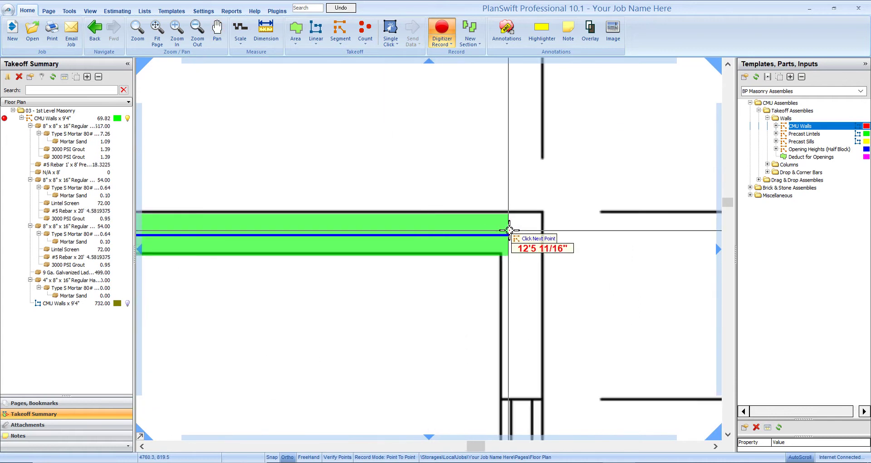
pyautogui.click(543, 231)
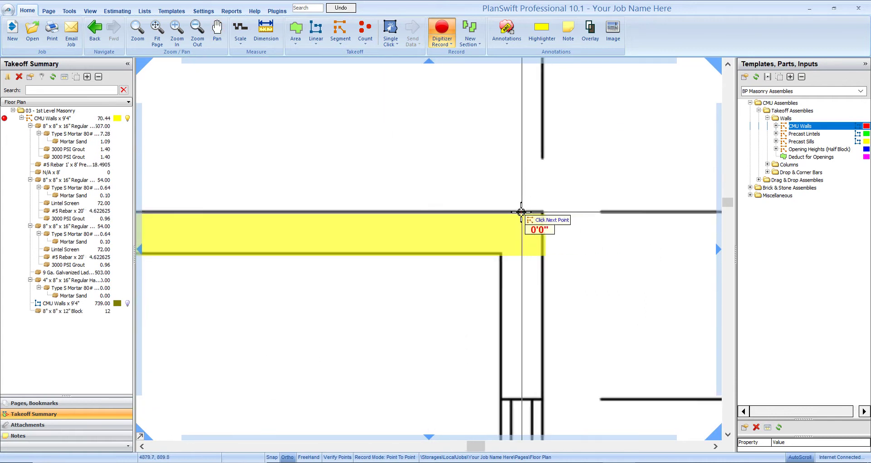
pyautogui.scroll(-3, 521, 211)
pyautogui.scroll(3, 433, 244)
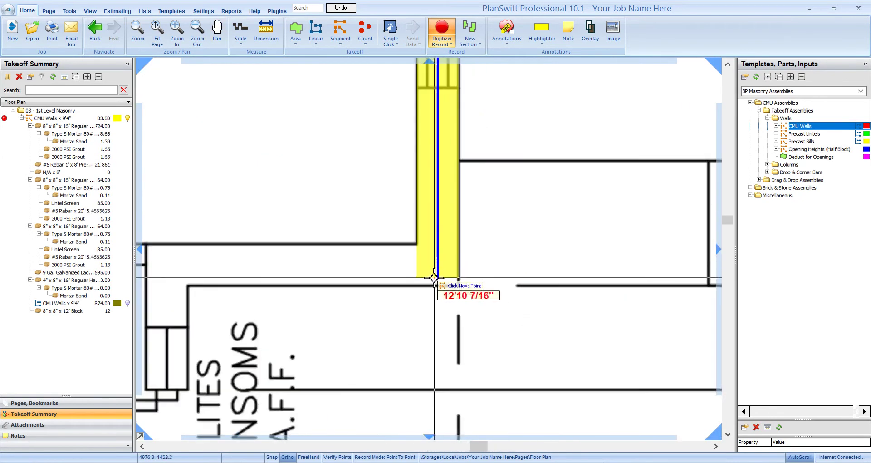
pyautogui.click(436, 285)
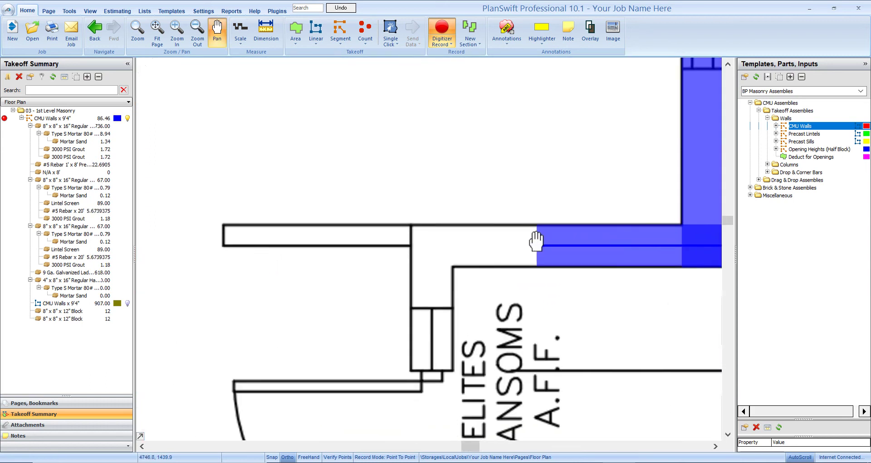
# Trace the CMU wall along the office return, down the foyer entry wall and about 3'9" across behind the bench.
pyautogui.click(429, 244)
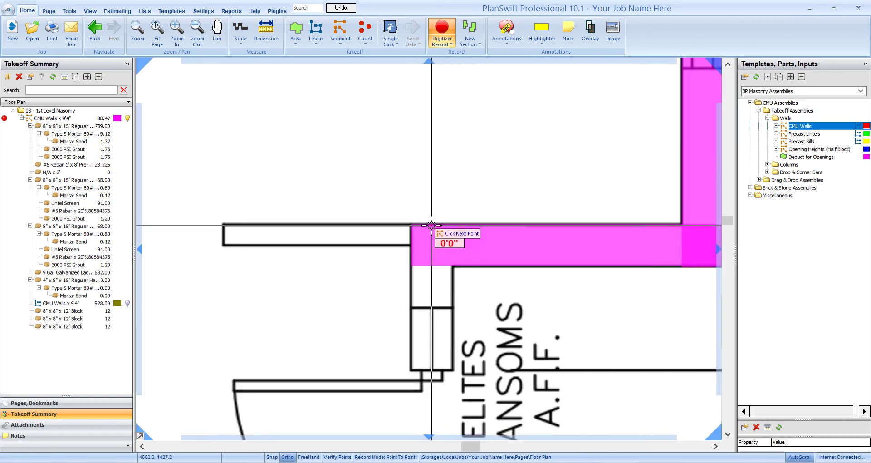
pyautogui.scroll(-5, 440, 383)
pyautogui.scroll(5, 429, 237)
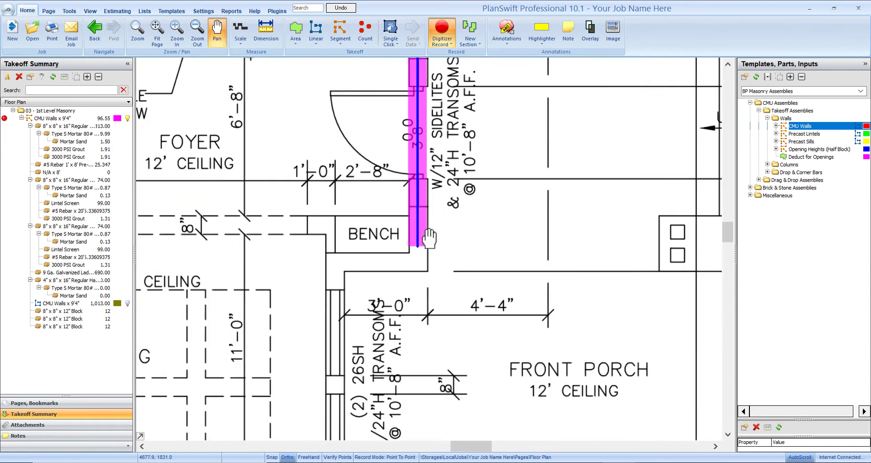
pyautogui.click(440, 286)
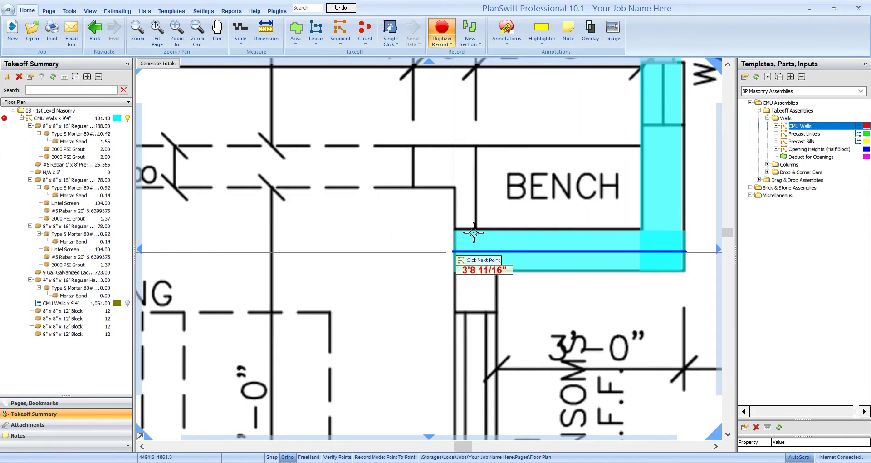
pyautogui.click(475, 230)
# Trace the CMU wall down the dining room side and about 26'9" along the garage wall facing the front porch, and end the recording.
pyautogui.scroll(-3, 476, 230)
pyautogui.scroll(-5, 454, 249)
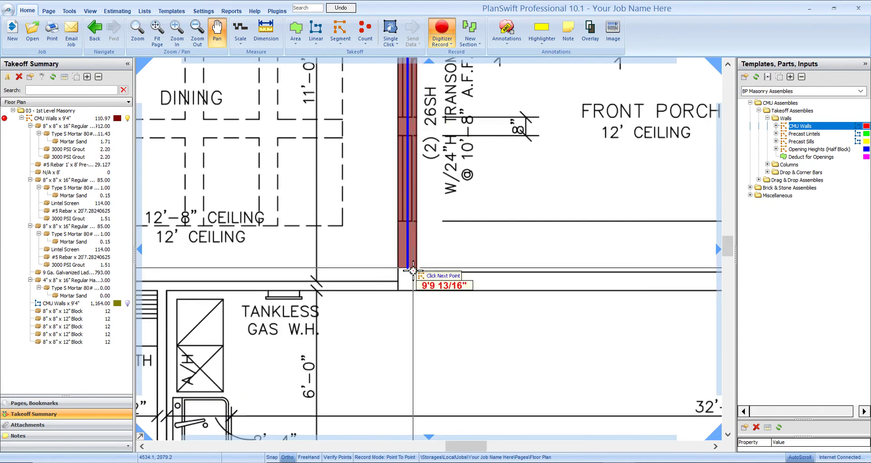
pyautogui.scroll(3, 401, 314)
pyautogui.click(401, 314)
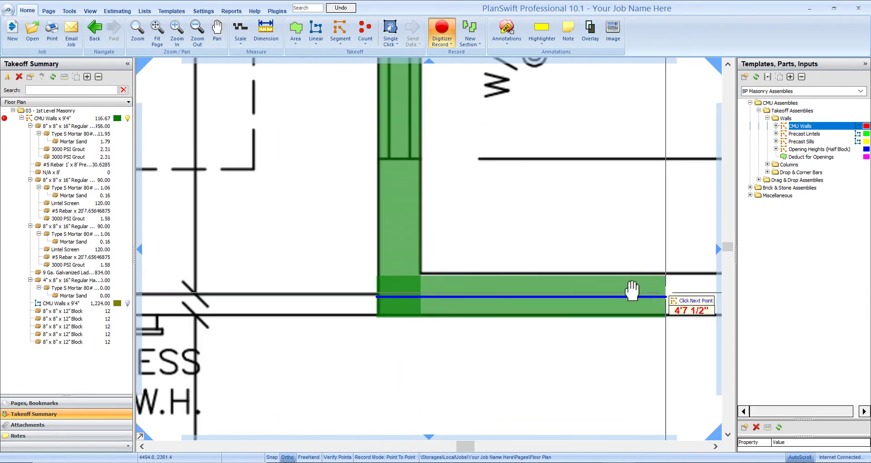
pyautogui.scroll(-3, 305, 272)
pyautogui.scroll(4, 472, 267)
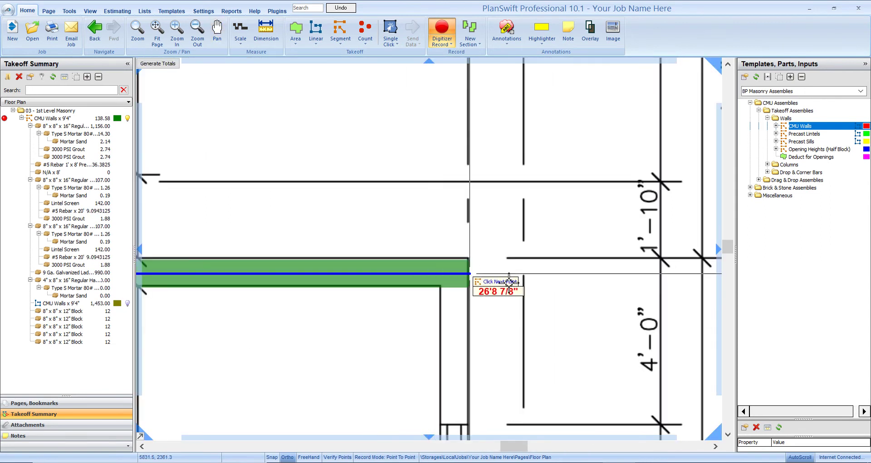
pyautogui.click(469, 274)
pyautogui.scroll(-3, 469, 274)
pyautogui.scroll(-4, 537, 302)
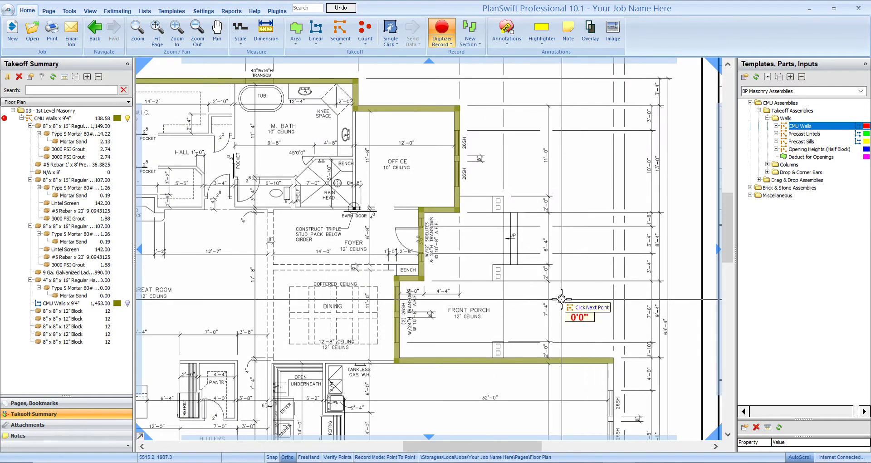
pyautogui.press('Escape')
pyautogui.scroll(-5, 561, 299)
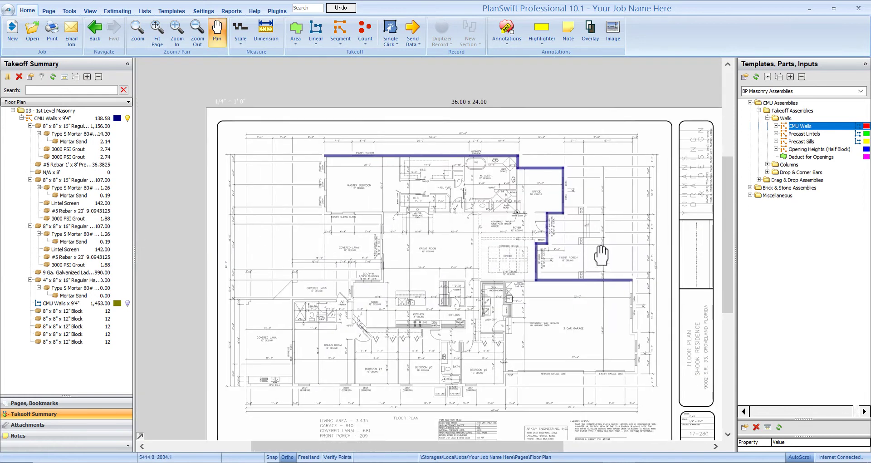
pyautogui.scroll(1, 508, 191)
pyautogui.scroll(-1, 428, 271)
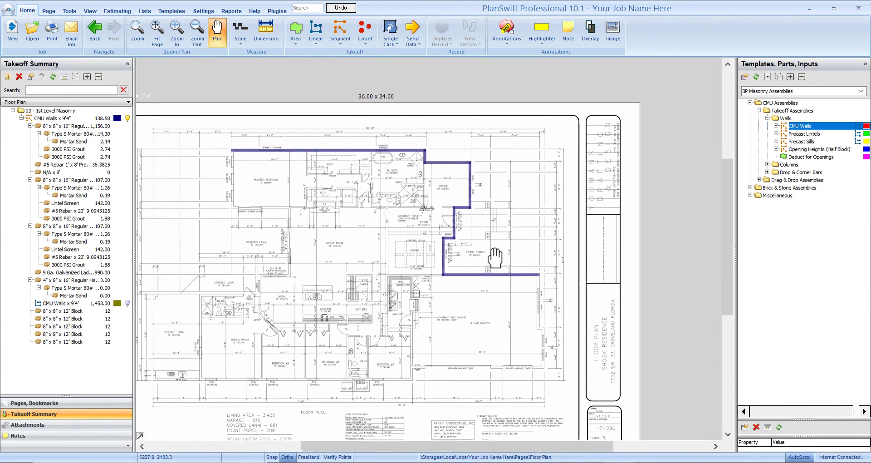
# Review the block, mortar, grout and rebar parts listed under the CMU walls in the takeoff summary.
pyautogui.click(91, 187)
pyautogui.click(105, 288)
pyautogui.click(84, 312)
pyautogui.click(84, 166)
pyautogui.click(84, 227)
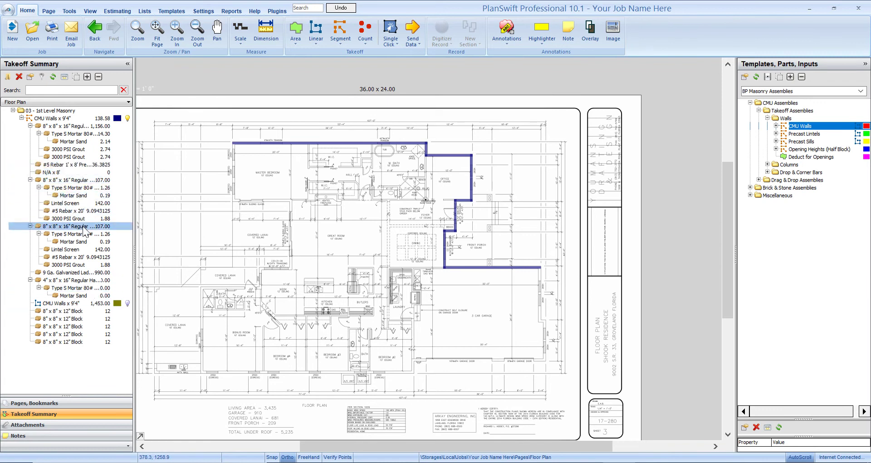
# Open the estimating view and expand the CMU Walls x 9'4" assembly to examine its parts and quantities.
pyautogui.click(117, 11)
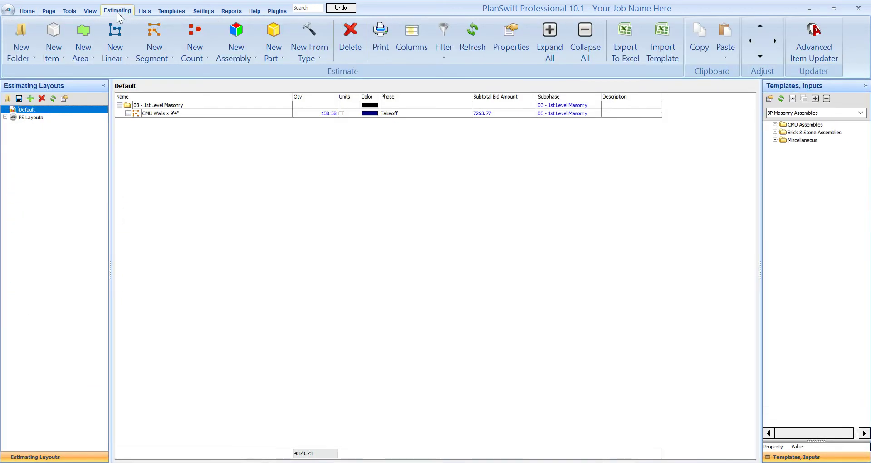
pyautogui.click(121, 114)
pyautogui.click(128, 113)
pyautogui.click(136, 125)
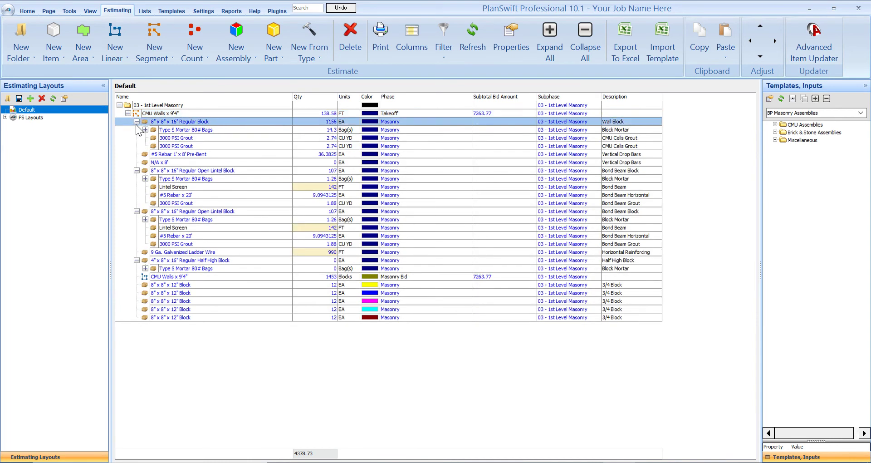
pyautogui.click(139, 131)
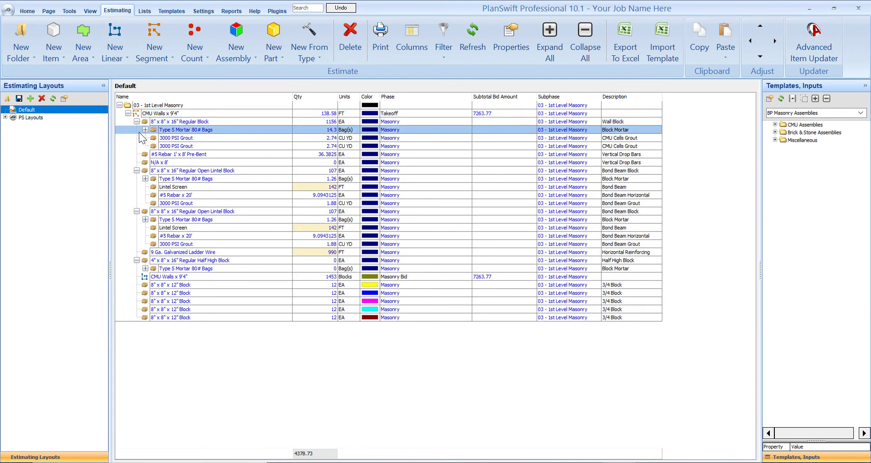
# Collapse the two open lintel block items and the regular block item, and check the block mortar and masonry bid rows.
pyautogui.click(136, 171)
pyautogui.click(137, 179)
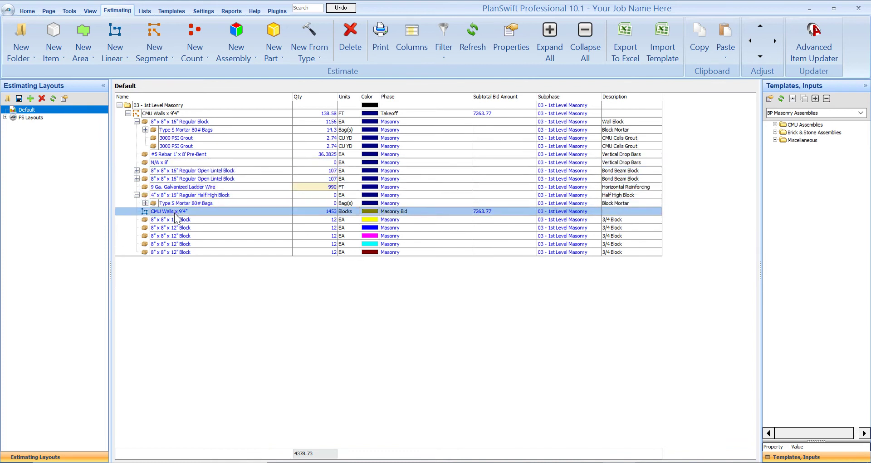
pyautogui.click(145, 130)
pyautogui.click(145, 130)
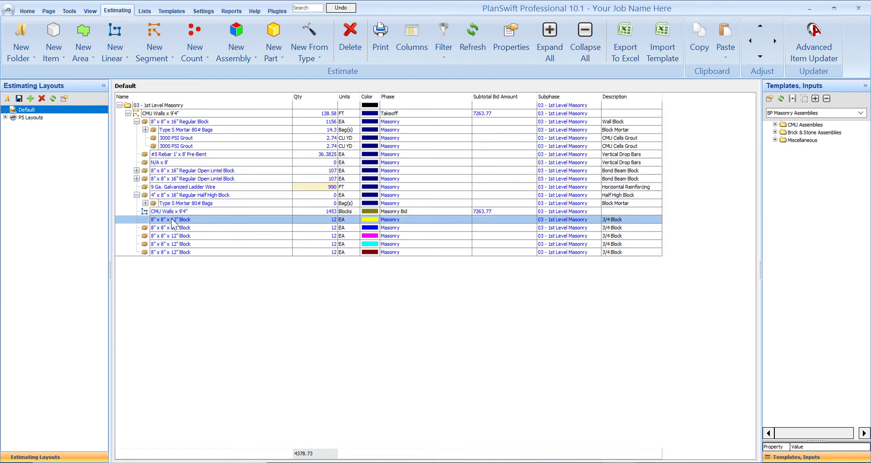
pyautogui.click(136, 121)
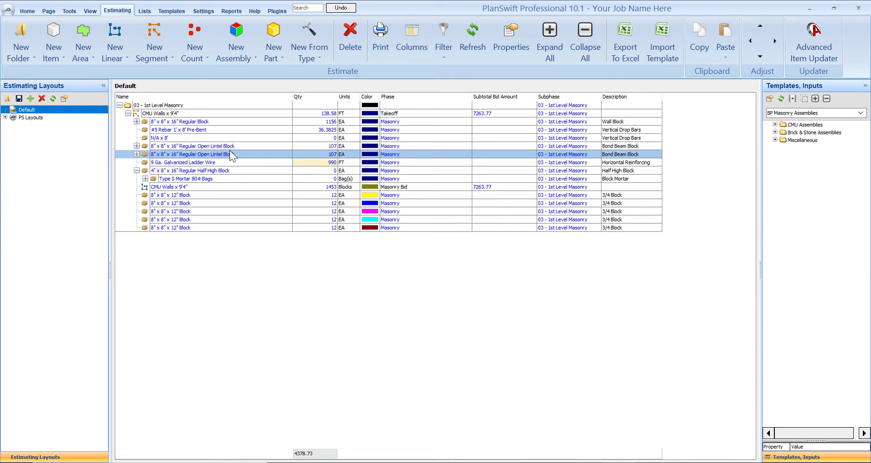
# Compare the quantities of the two 8" x 8" x 16" open lintel bond beam block rows.
pyautogui.click(319, 155)
pyautogui.click(329, 146)
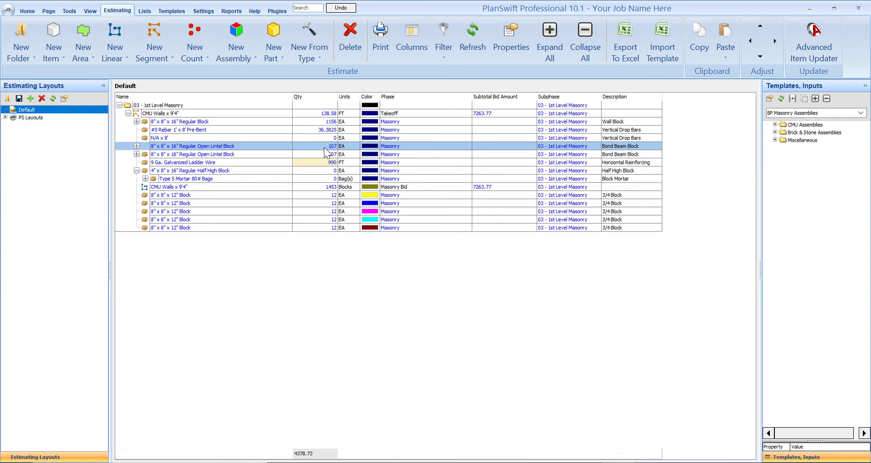
pyautogui.click(262, 155)
pyautogui.click(331, 146)
pyautogui.click(290, 153)
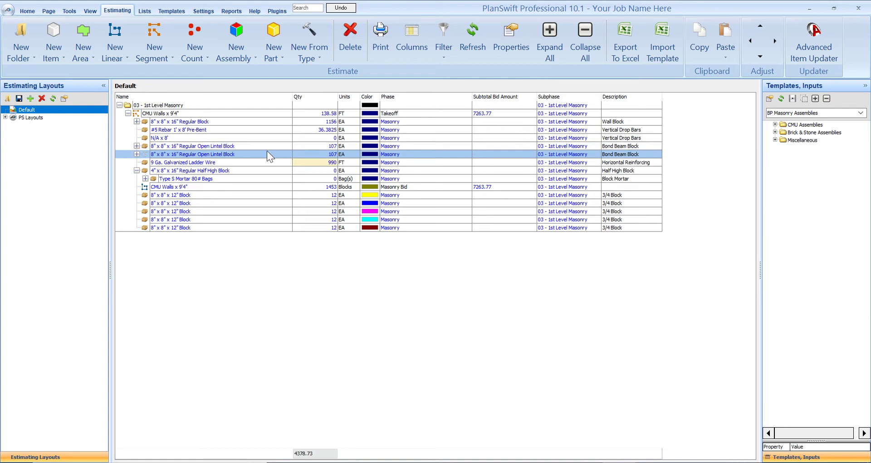
pyautogui.click(267, 149)
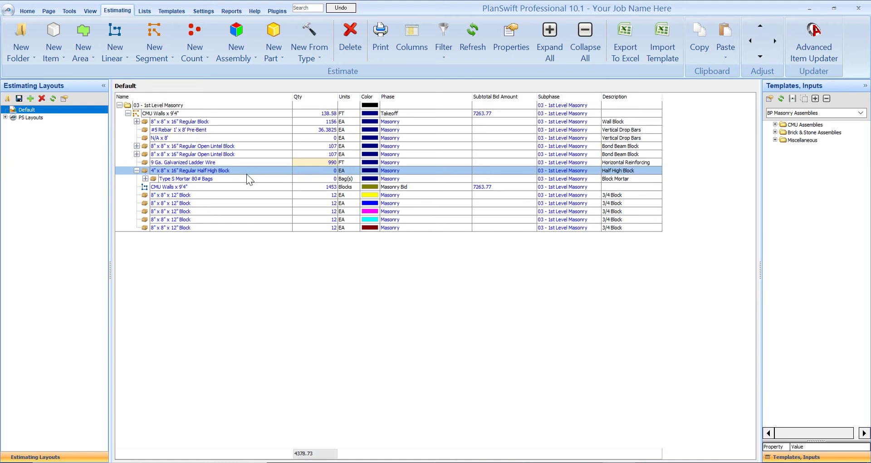
# Set the inches part of the CMU walls' height to 8 in the assembly properties and accept the change.
pyautogui.click(191, 114)
pyautogui.doubleClick(191, 114)
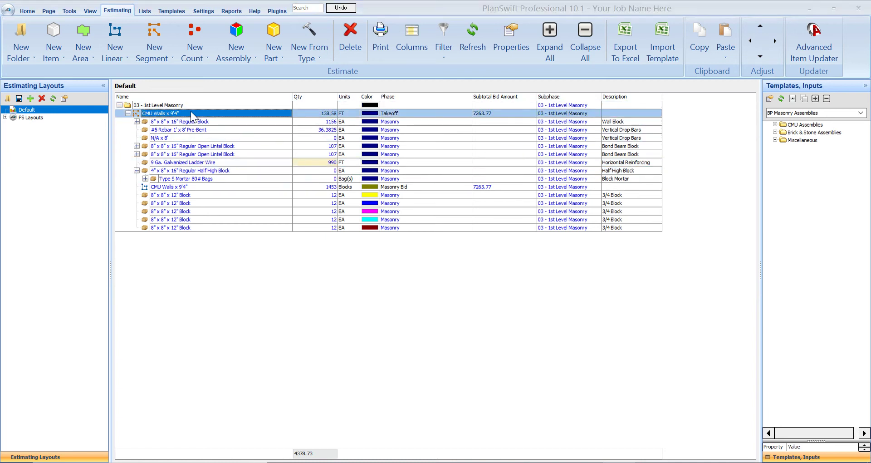
pyautogui.click(450, 216)
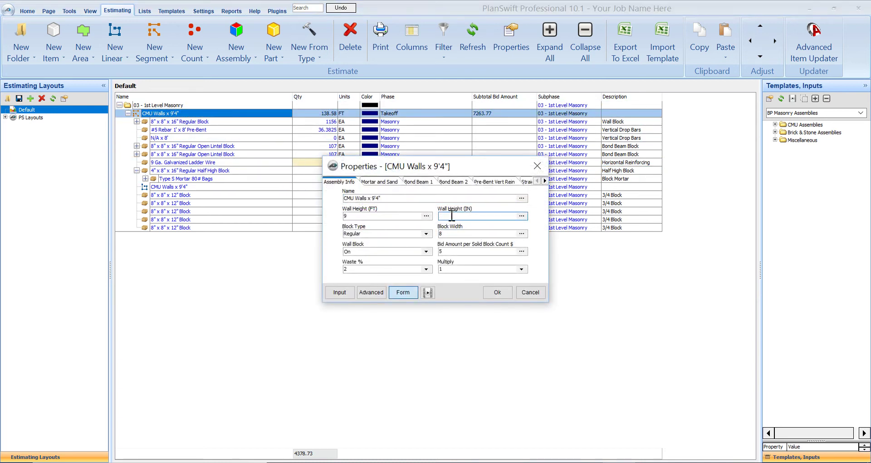
pyautogui.write('8')
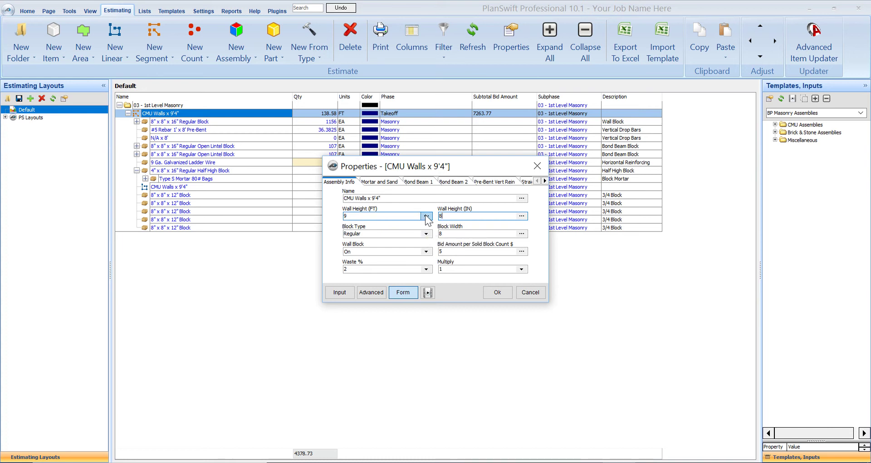
pyautogui.click(497, 292)
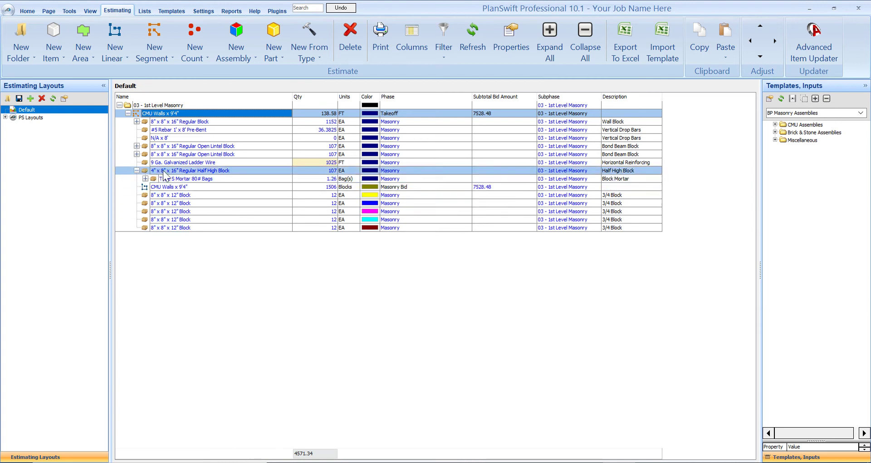
# Check the recalculated half high block, its mortar and the regular block quantities in the estimate, and return to the floor plan.
pyautogui.click(222, 179)
pyautogui.click(205, 171)
pyautogui.click(218, 180)
pyautogui.click(180, 179)
pyautogui.click(205, 178)
pyautogui.click(329, 178)
pyautogui.click(218, 122)
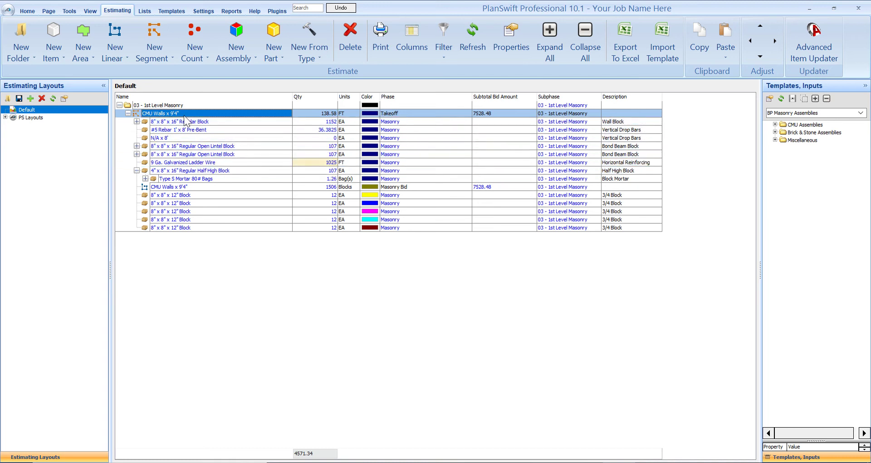
pyautogui.click(193, 121)
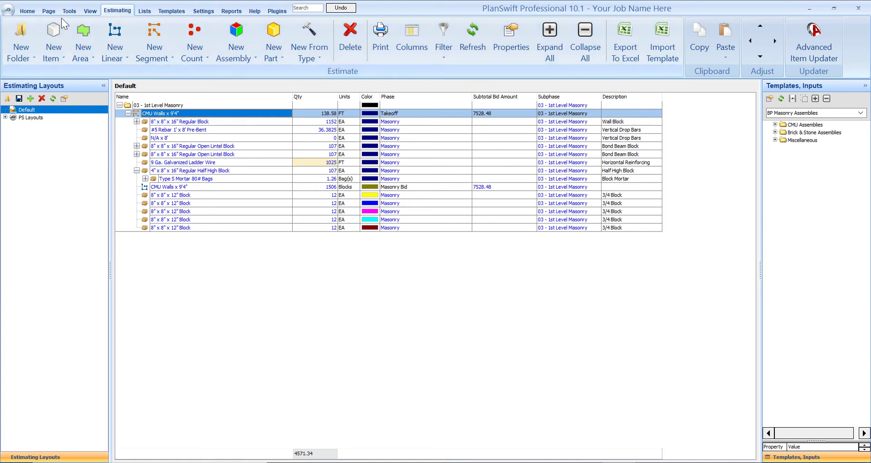
pyautogui.click(31, 11)
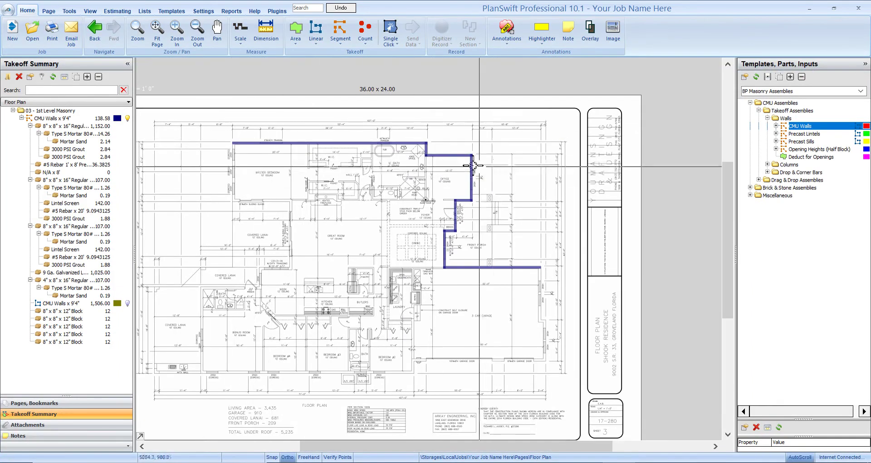
# Check the quantities and descriptions of the five 8" x 8" x 12" block rows in the estimate.
pyautogui.click(122, 9)
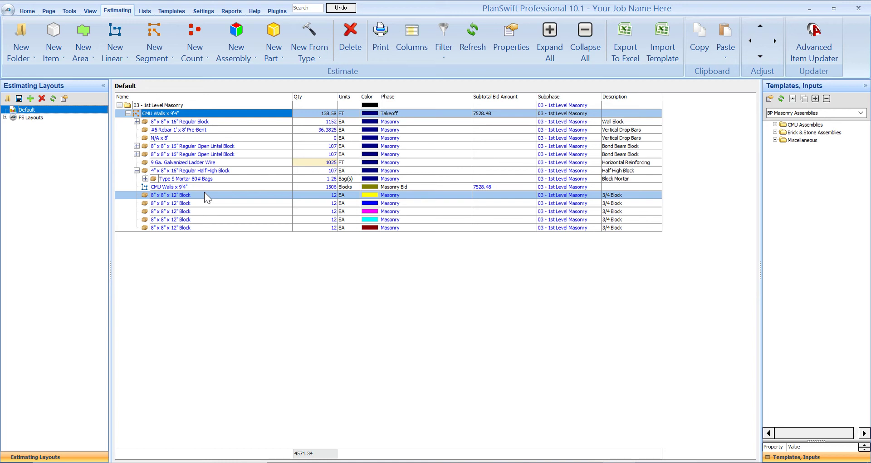
pyautogui.moveTo(204, 192); pyautogui.dragTo(322, 192)
pyautogui.moveTo(333, 199)
pyautogui.mouseDown()
pyautogui.moveTo(235, 197)
pyautogui.moveTo(217, 210)
pyautogui.moveTo(214, 228)
pyautogui.moveTo(217, 194)
pyautogui.moveTo(332, 198)
pyautogui.mouseUp()
pyautogui.moveTo(334, 196)
pyautogui.mouseDown()
pyautogui.moveTo(335, 228)
pyautogui.moveTo(336, 208)
pyautogui.moveTo(336, 218)
pyautogui.moveTo(266, 203)
pyautogui.moveTo(259, 228)
pyautogui.mouseUp()
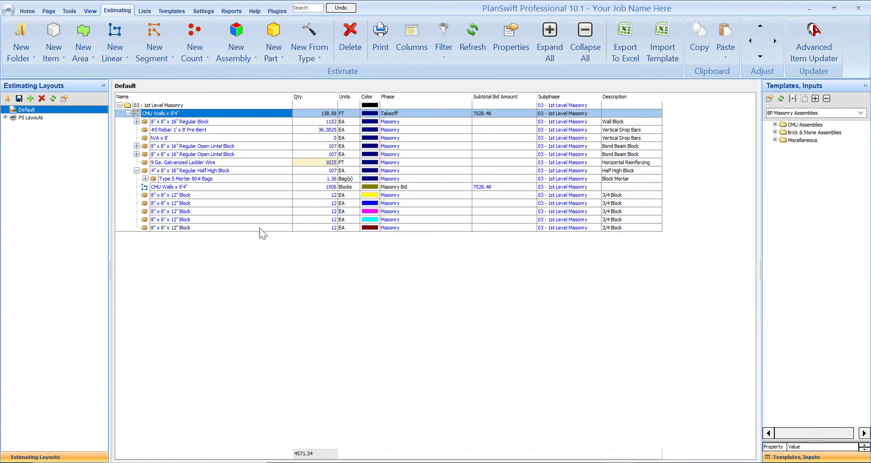
pyautogui.click(223, 218)
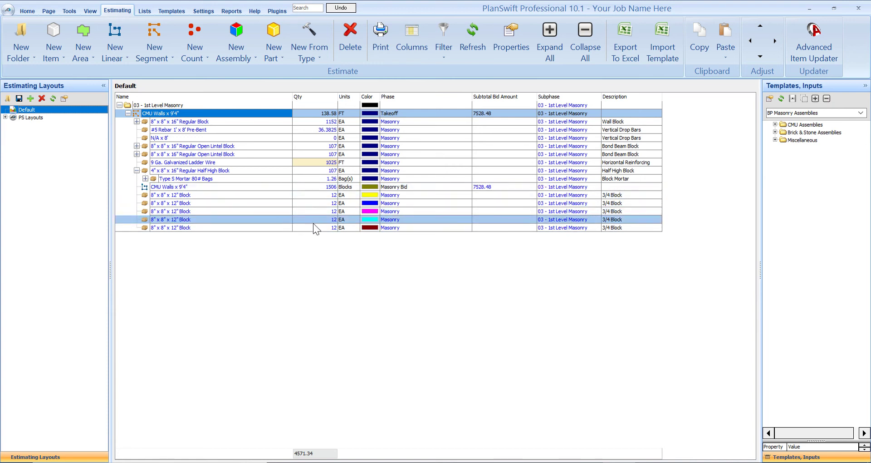
pyautogui.moveTo(313, 224); pyautogui.dragTo(205, 122)
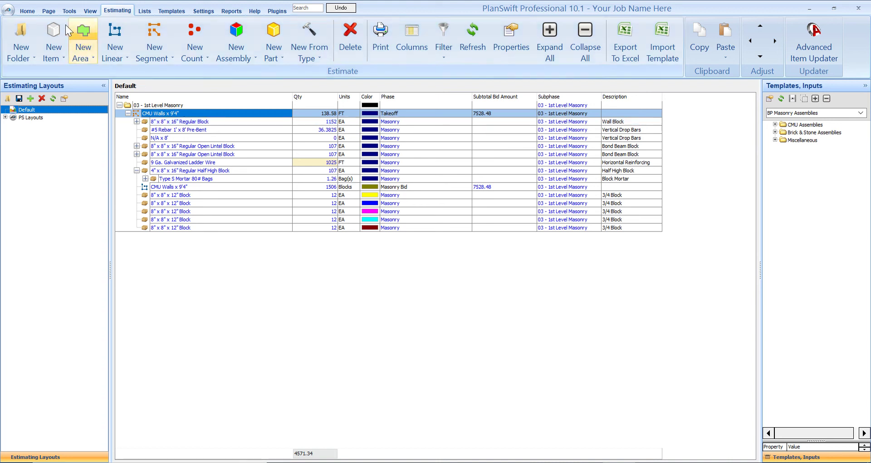
# Examine the CMU wall corners around the master bath, office and front entry on the floor plan.
pyautogui.click(27, 10)
pyautogui.scroll(5, 435, 223)
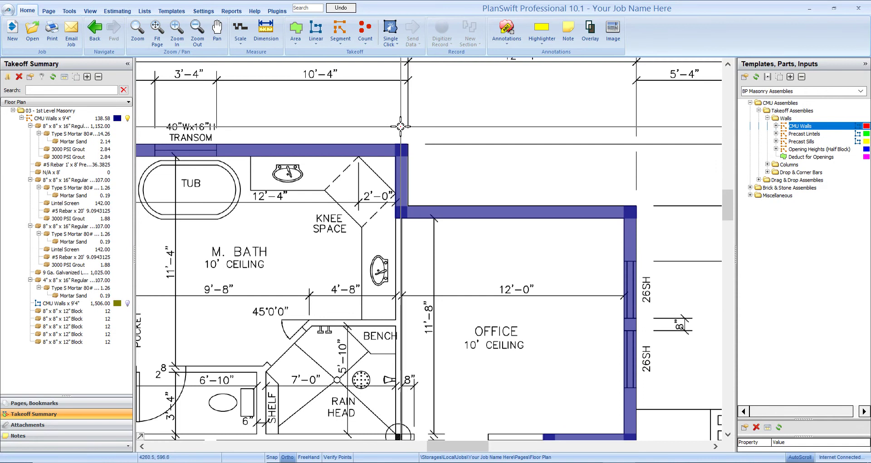
pyautogui.moveTo(398, 205); pyautogui.dragTo(537, 178)
pyautogui.scroll(-3, 540, 263)
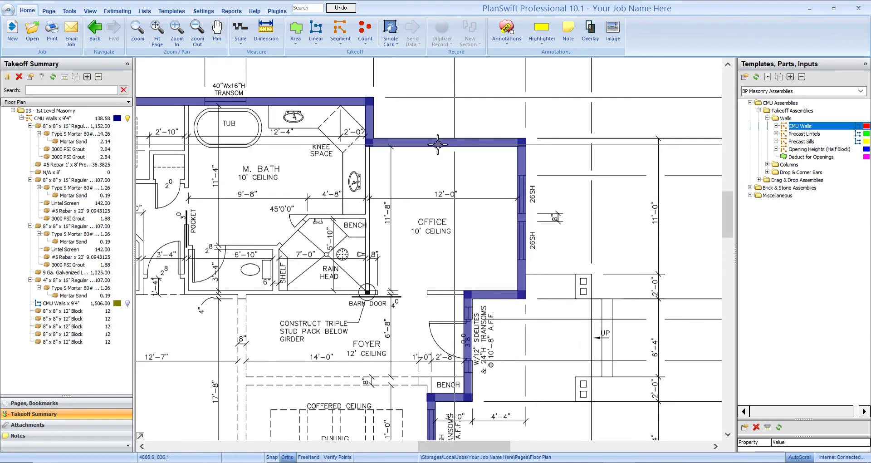
pyautogui.scroll(3, 368, 189)
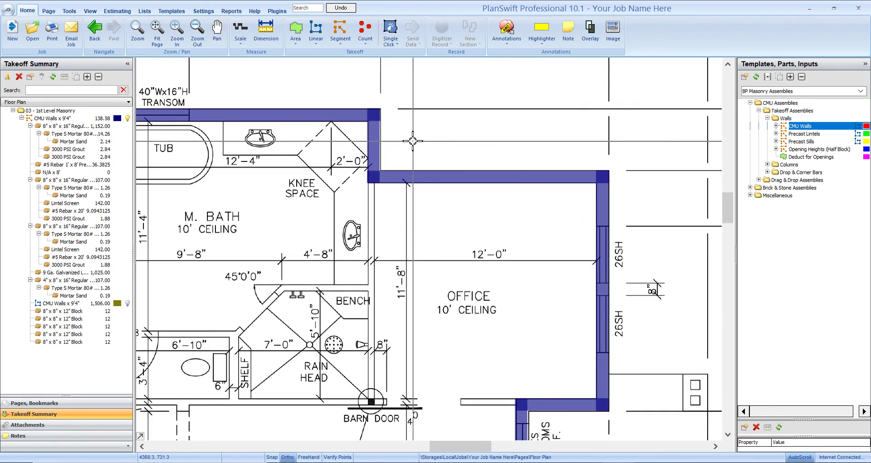
pyautogui.hscroll(3, 414, 158)
pyautogui.hscroll(1, 420, 165)
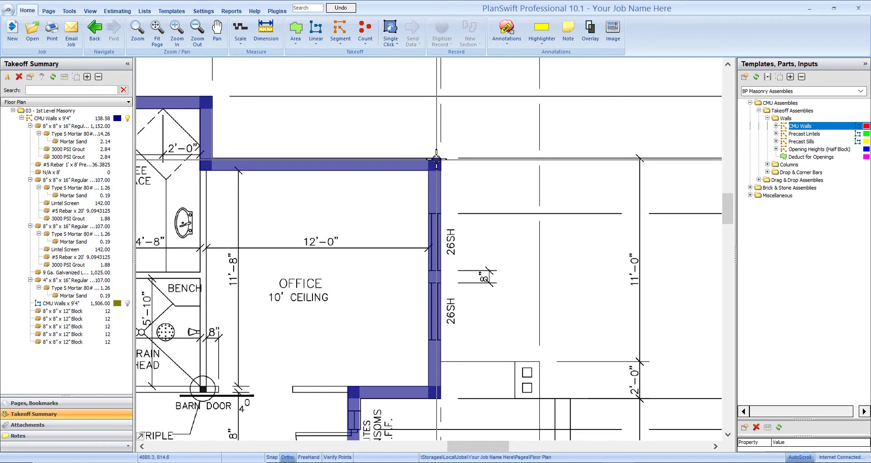
pyautogui.scroll(1, 429, 173)
pyautogui.scroll(-2, 428, 173)
pyautogui.scroll(-3, 453, 209)
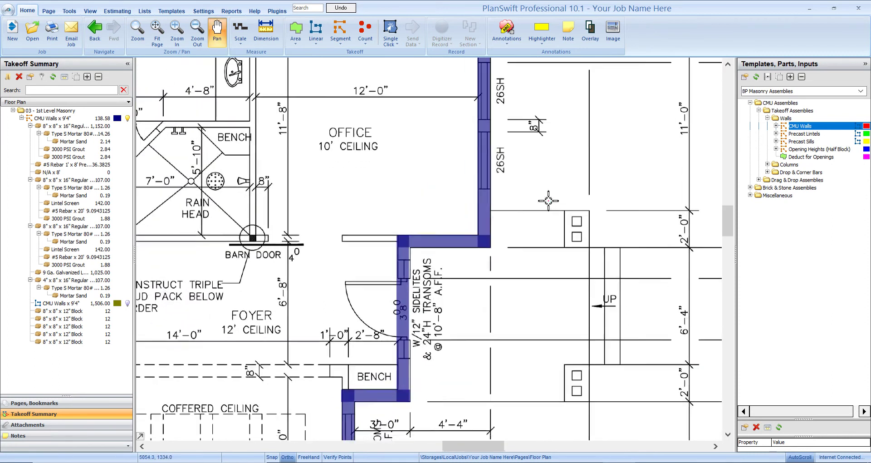
pyautogui.scroll(2, 480, 249)
pyautogui.scroll(-5, 480, 249)
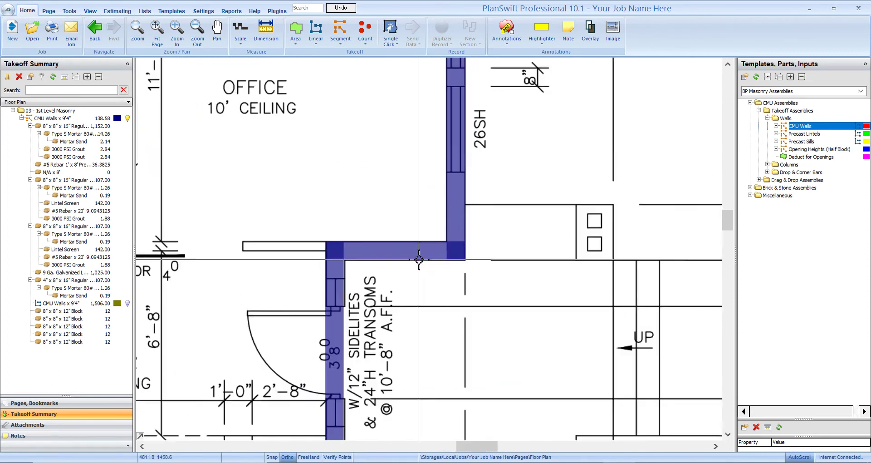
pyautogui.scroll(1, 442, 190)
pyautogui.scroll(-1, 439, 185)
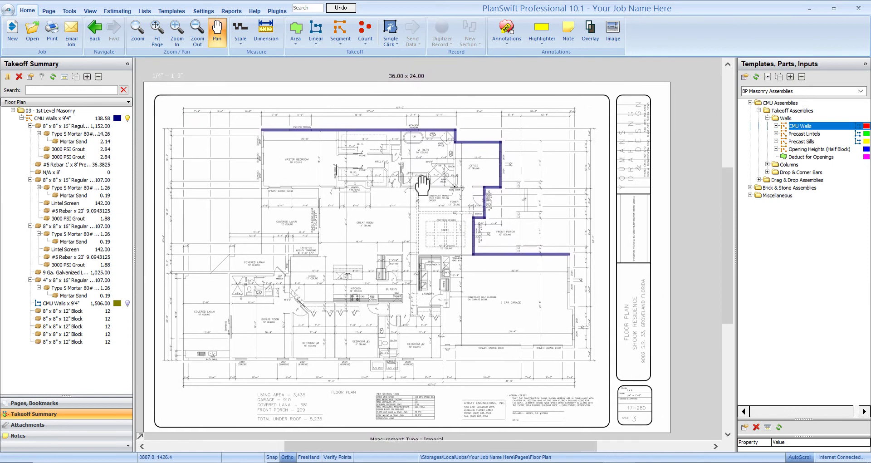
# Collapse the CMU walls item in the takeoff summary and open the Elevation 1 page at the front elevation's windows.
pyautogui.click(30, 125)
pyautogui.click(21, 119)
pyautogui.click(21, 118)
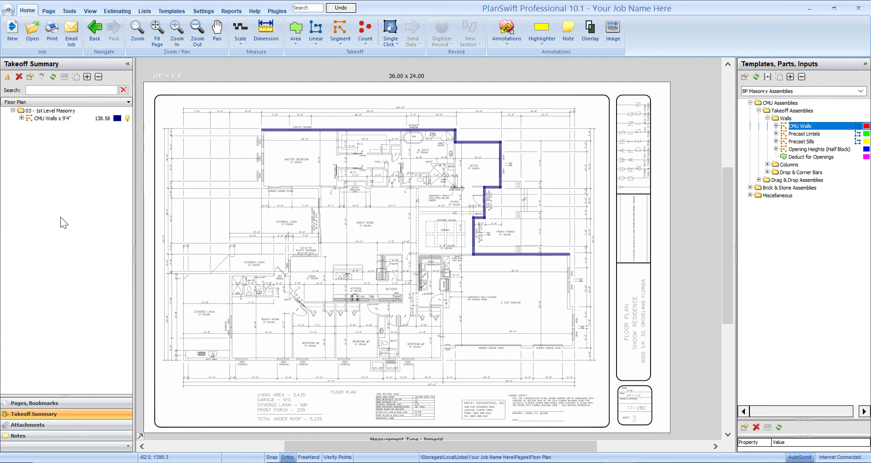
pyautogui.click(52, 401)
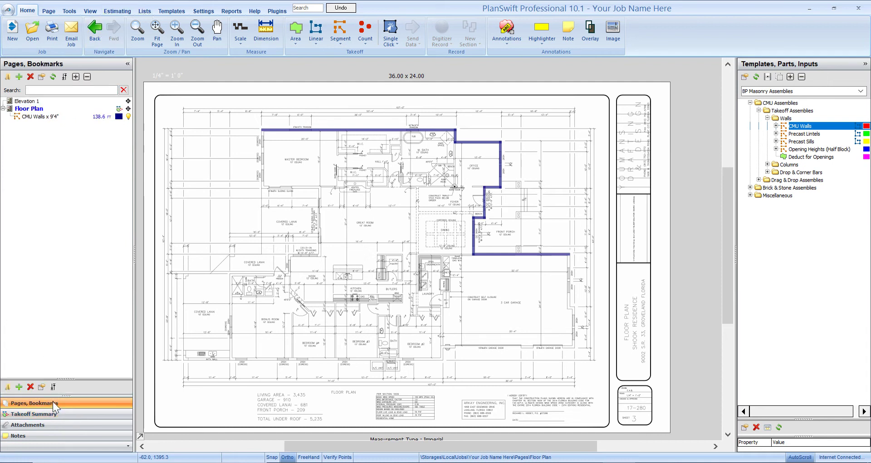
pyautogui.click(44, 100)
pyautogui.scroll(5, 363, 199)
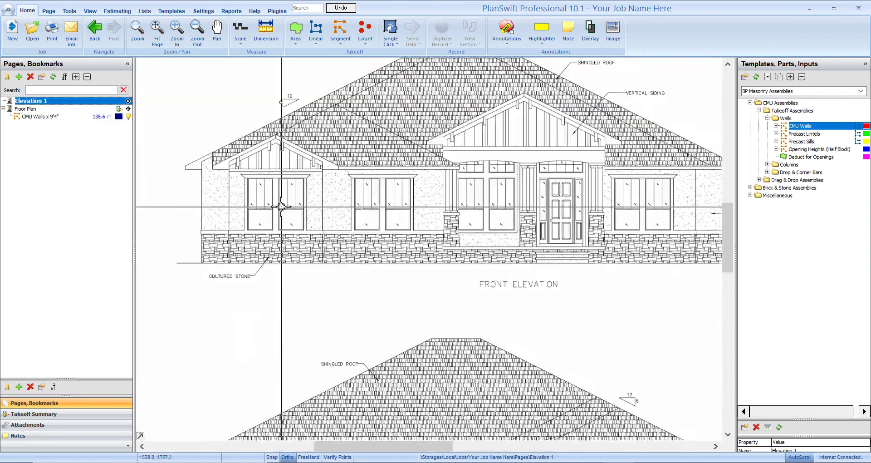
pyautogui.moveTo(363, 202); pyautogui.dragTo(359, 217)
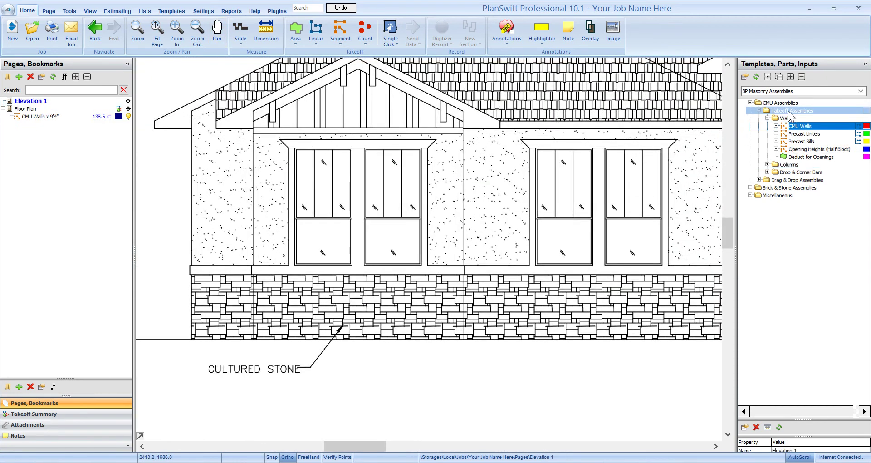
# Start a Deduct for Openings takeoff with default properties and box the first pair of front elevation windows, about 19 sq ft each.
pyautogui.doubleClick(744, 157)
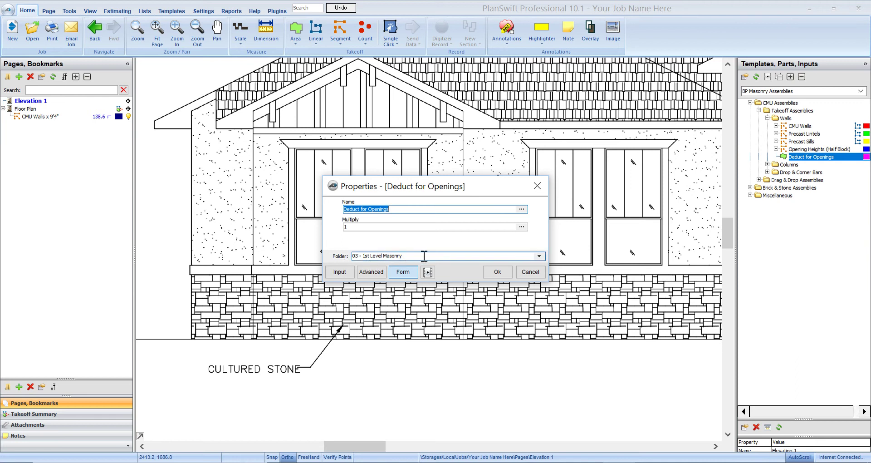
pyautogui.click(497, 272)
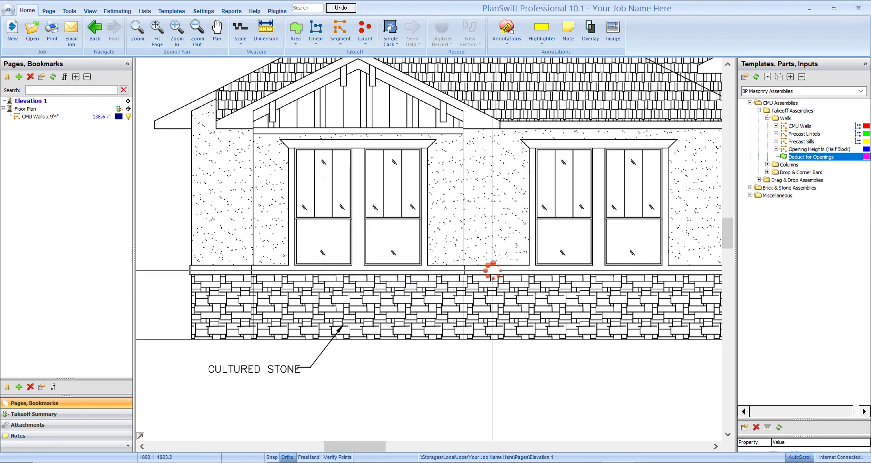
pyautogui.click(295, 150)
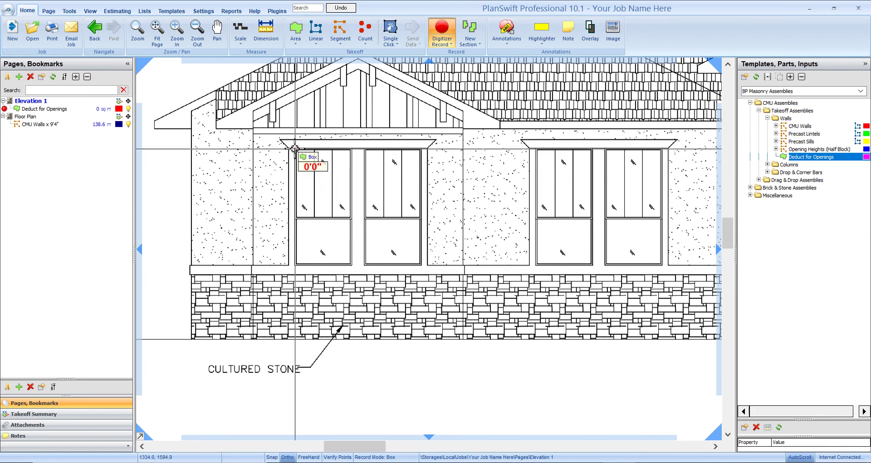
pyautogui.click(341, 244)
pyautogui.click(353, 264)
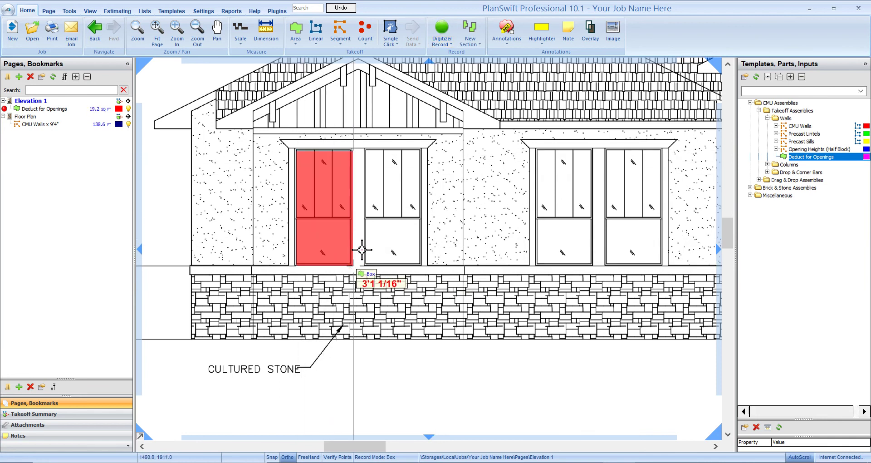
pyautogui.click(365, 148)
pyautogui.click(421, 265)
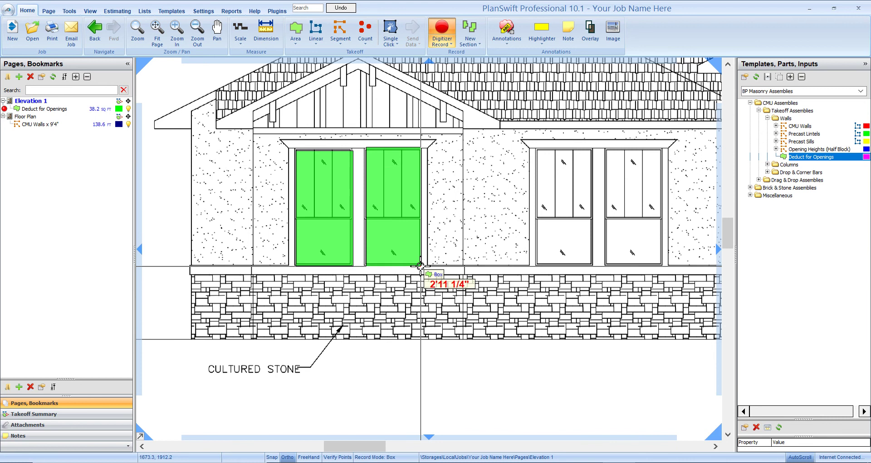
# Box the second pair of front elevation windows as opening deductions, about 19 sq ft each, and end the recording.
pyautogui.click(535, 148)
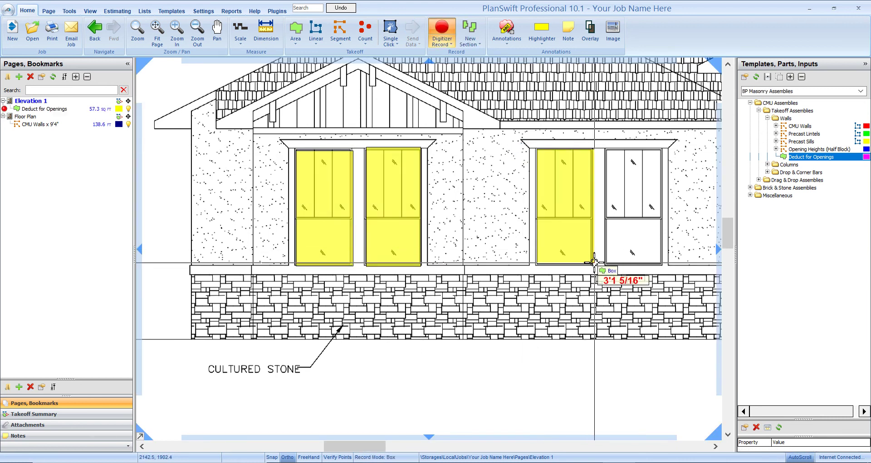
pyautogui.click(591, 265)
pyautogui.click(605, 149)
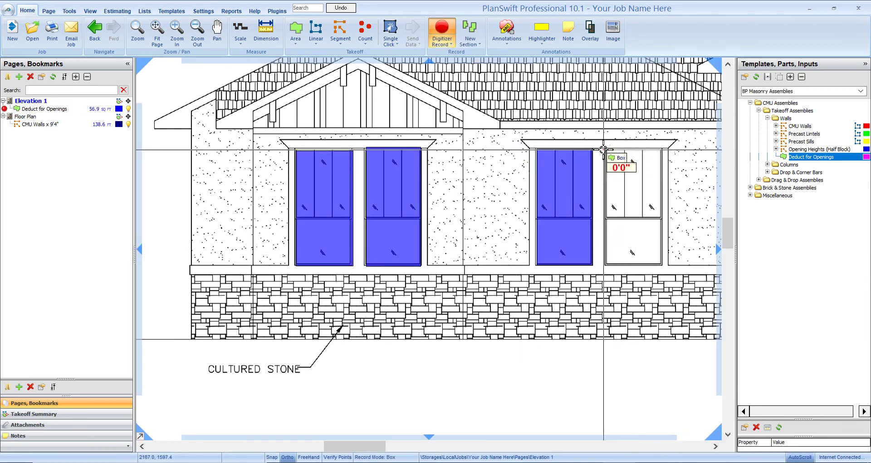
pyautogui.click(651, 265)
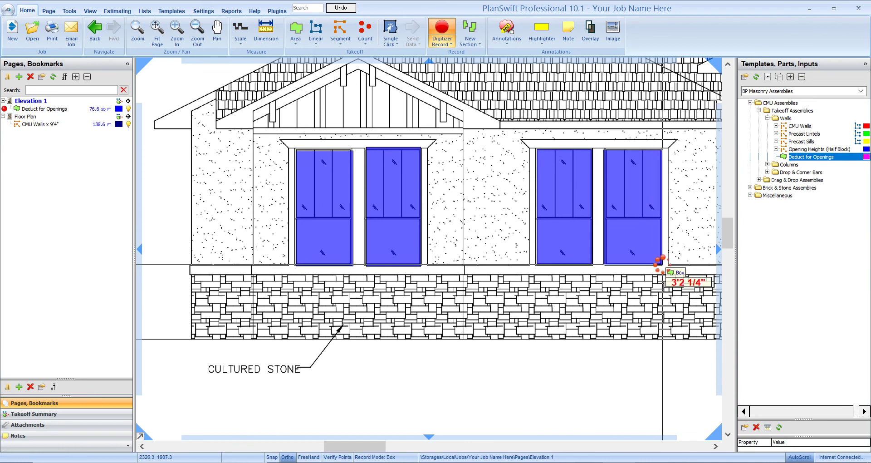
pyautogui.moveTo(563, 352)
pyautogui.mouseDown()
pyautogui.moveTo(476, 269)
pyautogui.moveTo(477, 319)
pyautogui.mouseUp()
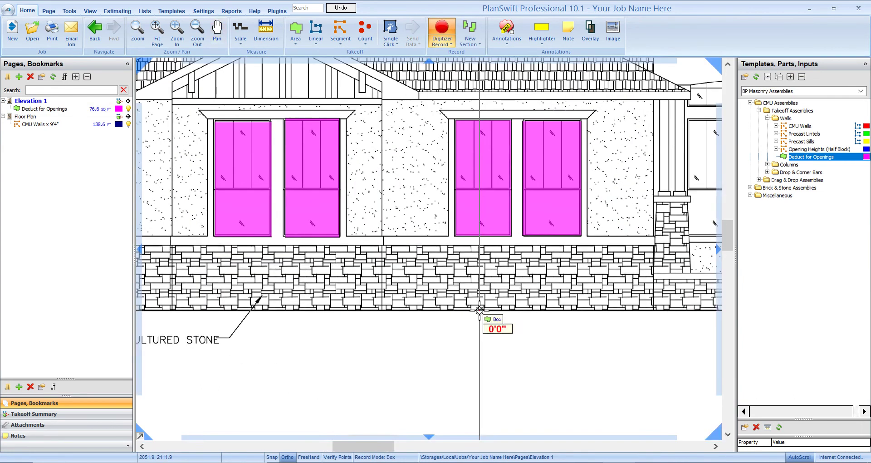
pyautogui.press('Escape')
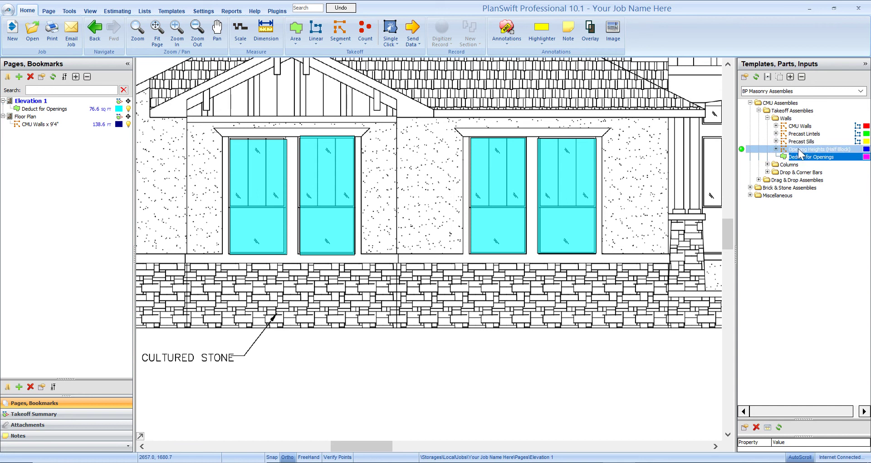
# Start an Opening Heights (Half Block) takeoff, reviewing its block, mortar and sand, and deduct settings and accepting the defaults.
pyautogui.doubleClick(740, 151)
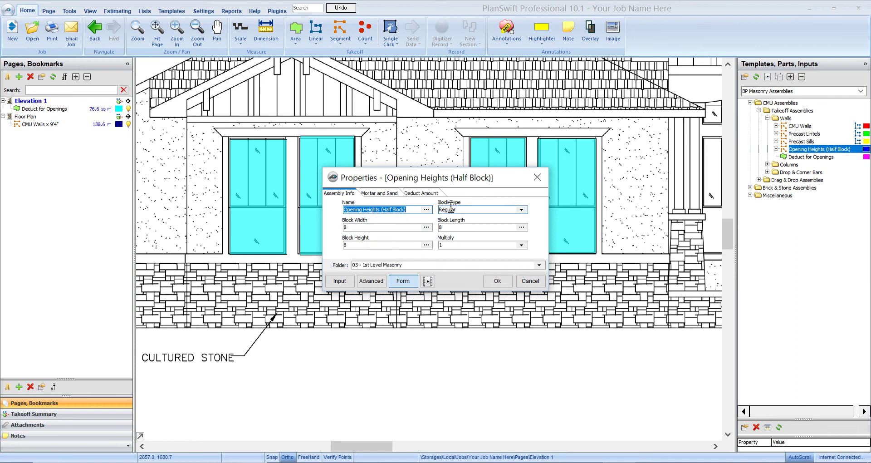
pyautogui.click(393, 194)
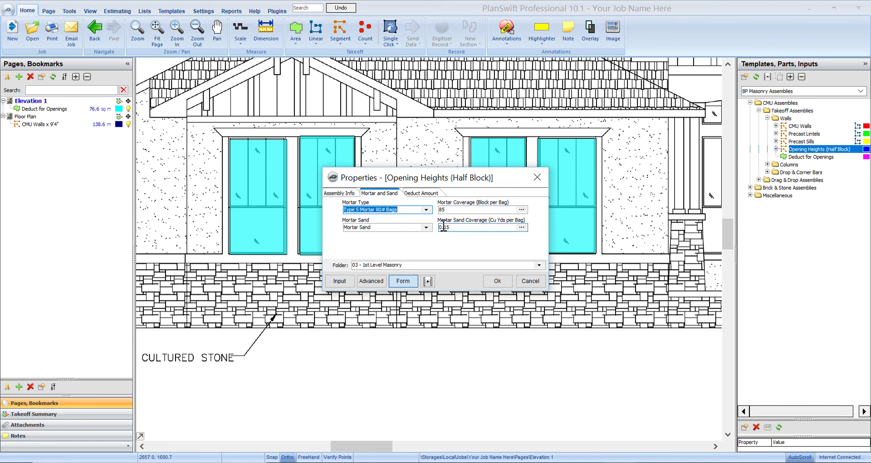
pyautogui.click(422, 196)
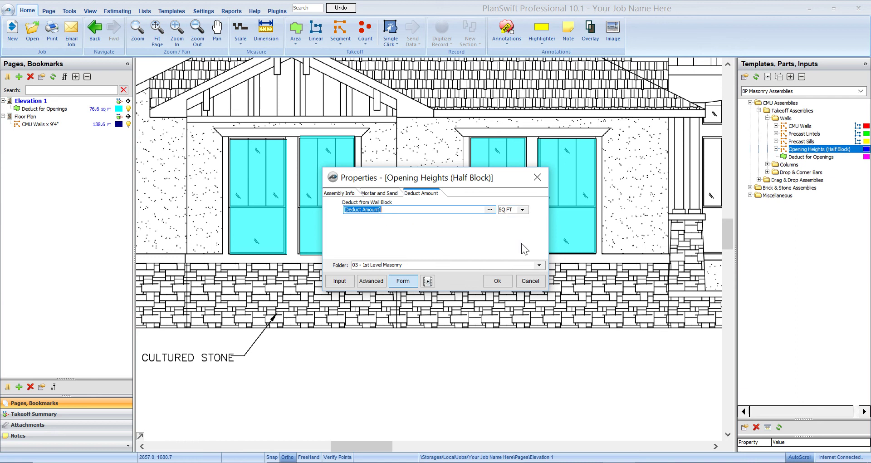
pyautogui.click(497, 280)
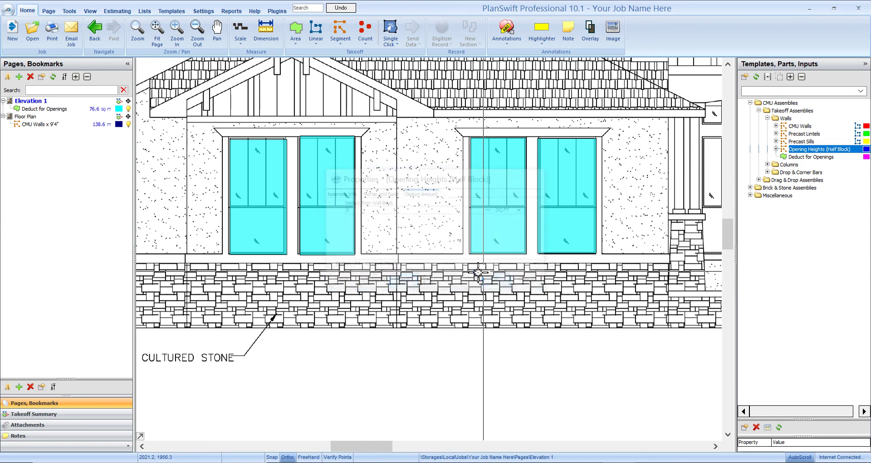
# Trace the opening height along the right edge of each of the four windows, about 25 ft in total, and end the recording.
pyautogui.click(285, 139)
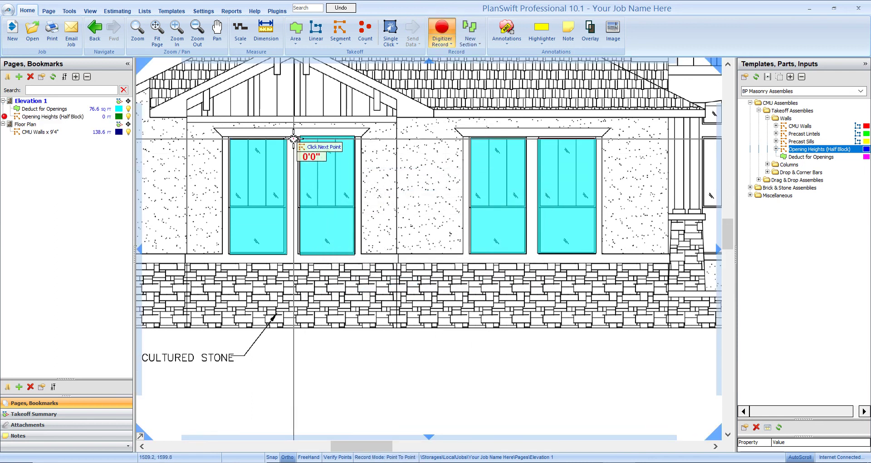
pyautogui.doubleClick(286, 253)
pyautogui.click(353, 136)
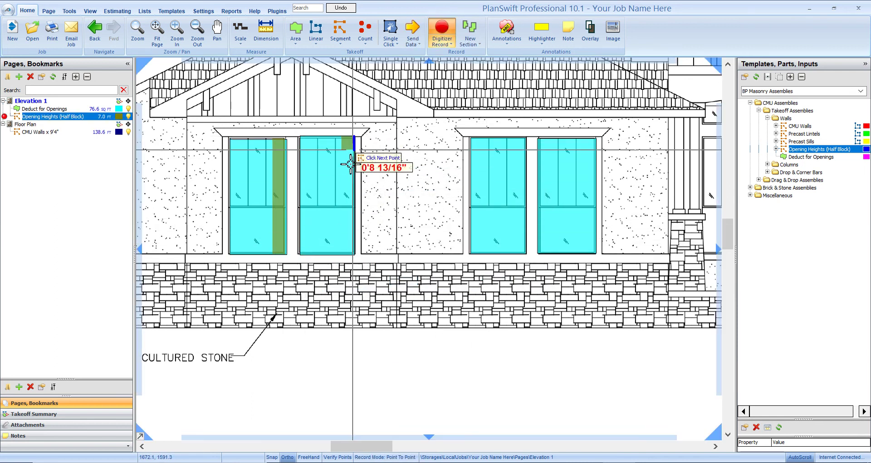
pyautogui.doubleClick(354, 253)
pyautogui.click(522, 136)
pyautogui.doubleClick(523, 253)
pyautogui.click(594, 136)
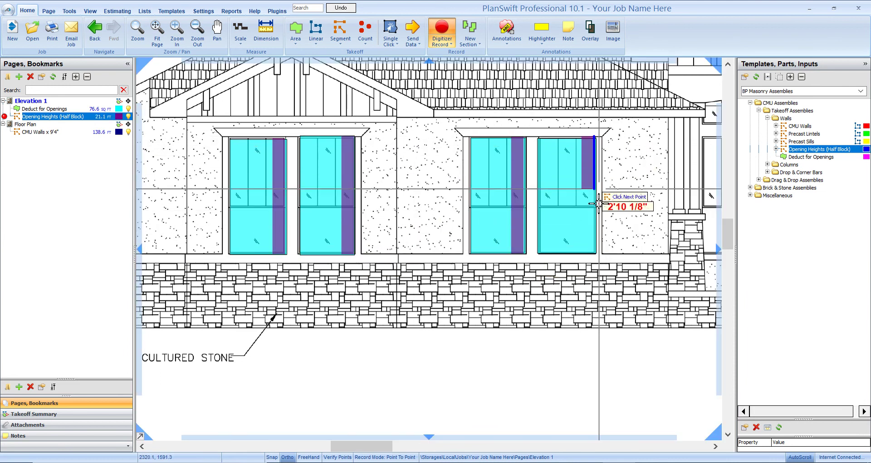
pyautogui.doubleClick(594, 253)
pyautogui.press('Escape')
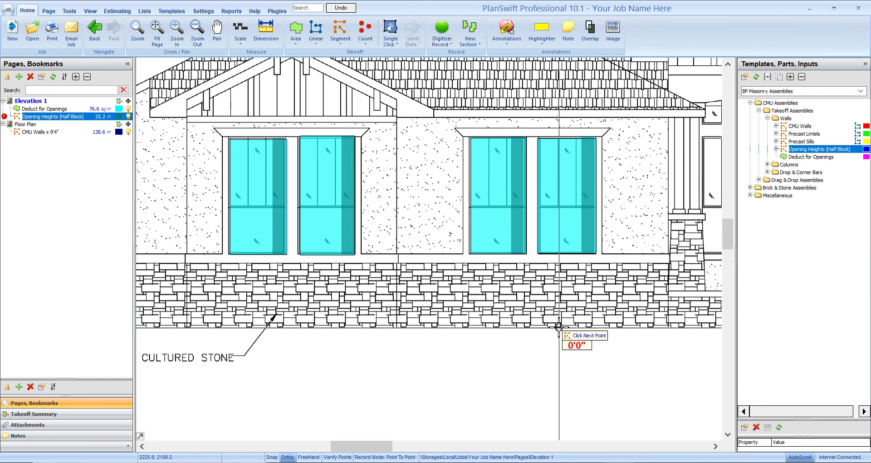
# Show the estimate and collapse the CMU walls item above the Deduct for Openings and Opening Heights rows.
pyautogui.click(117, 10)
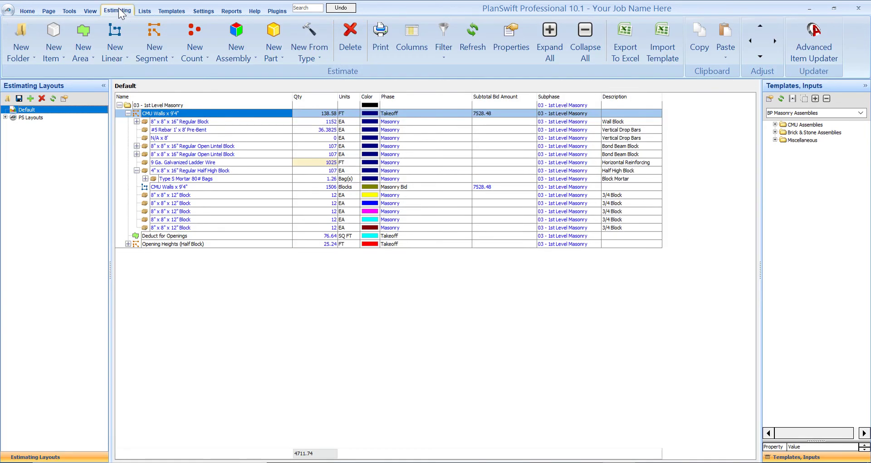
pyautogui.click(128, 113)
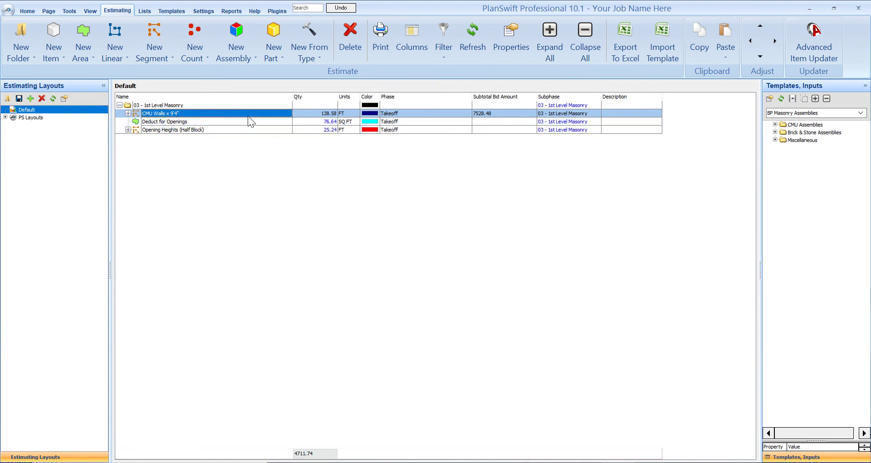
# Check the deduct-from-wall-block amount in the properties of the Opening Heights (Half Block) item.
pyautogui.doubleClick(210, 131)
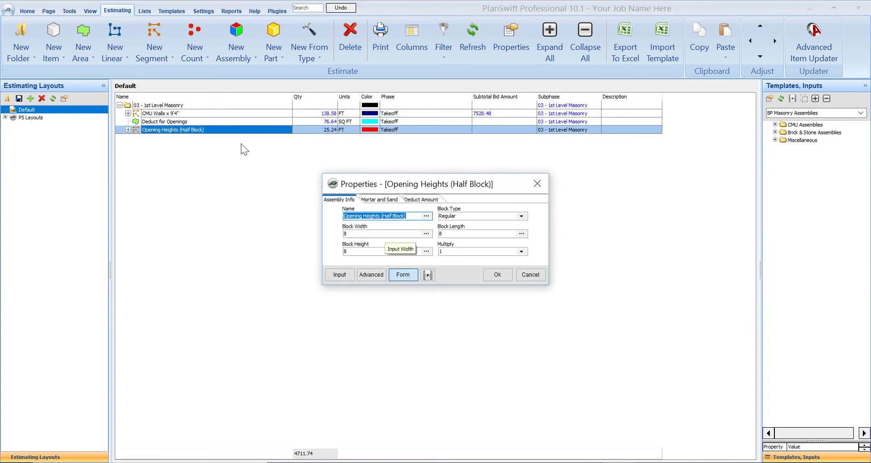
pyautogui.click(419, 200)
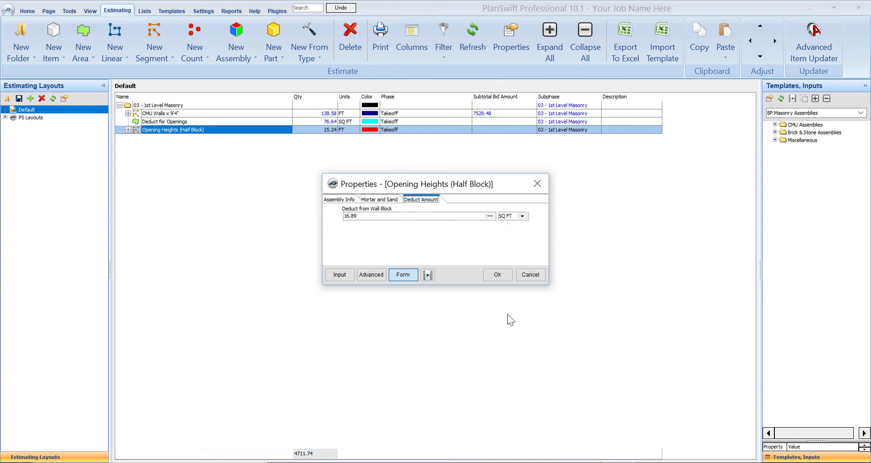
pyautogui.click(501, 274)
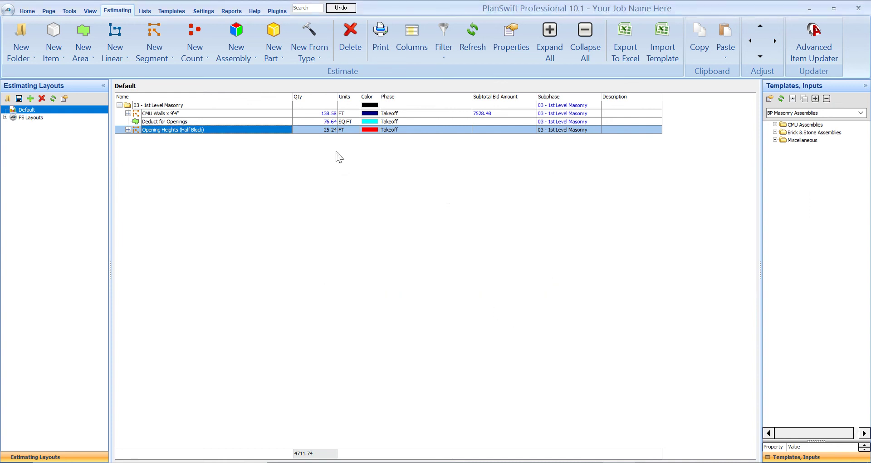
# Set the CMU walls' openings deduction to 76 sq ft and half block deduction to 17 sq ft, and review the item's parts.
pyautogui.keyDown('ctrl'); pyautogui.click(165, 115); pyautogui.keyUp('ctrl')
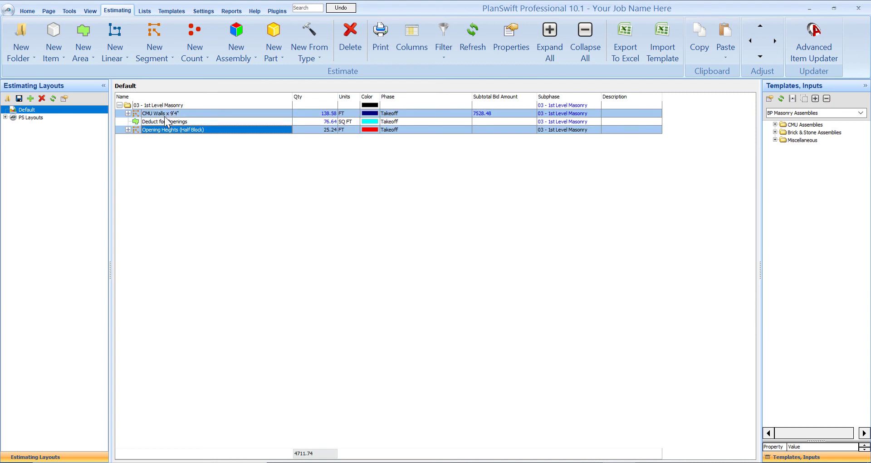
pyautogui.click(166, 117)
pyautogui.doubleClick(165, 117)
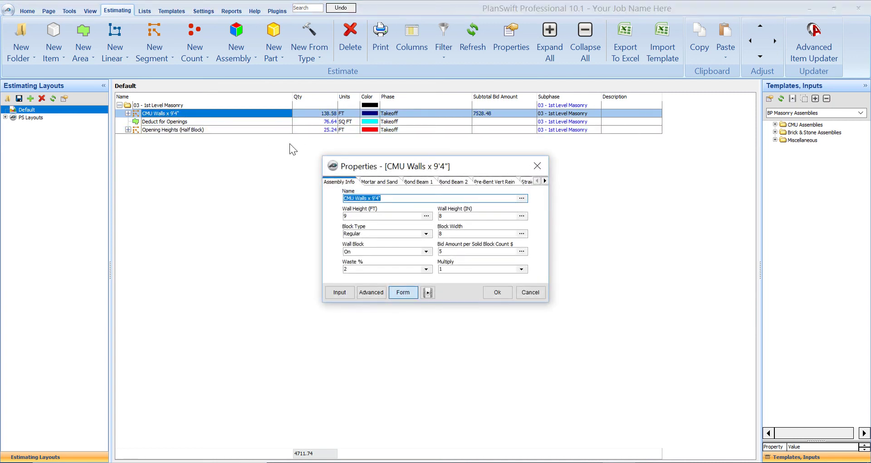
pyautogui.click(545, 181)
pyautogui.click(545, 181)
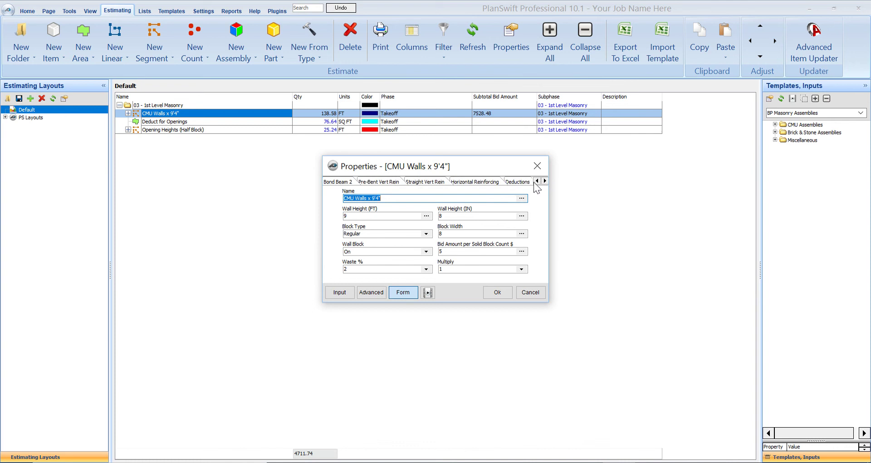
pyautogui.click(524, 186)
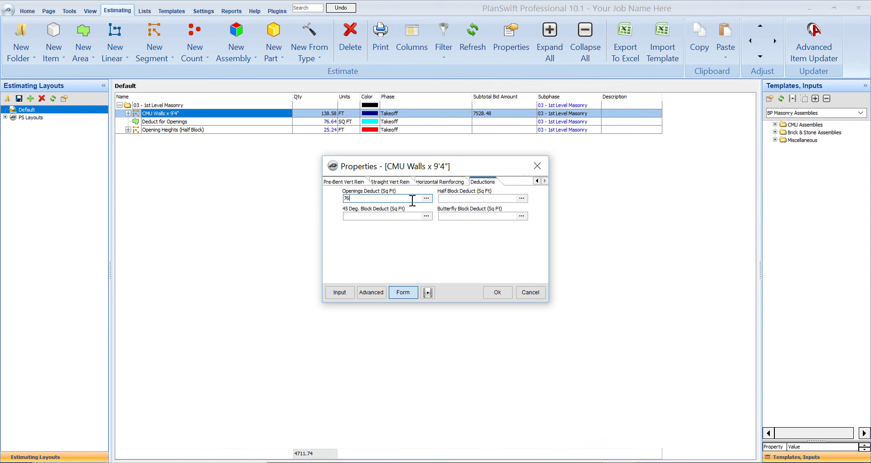
pyautogui.click(448, 198)
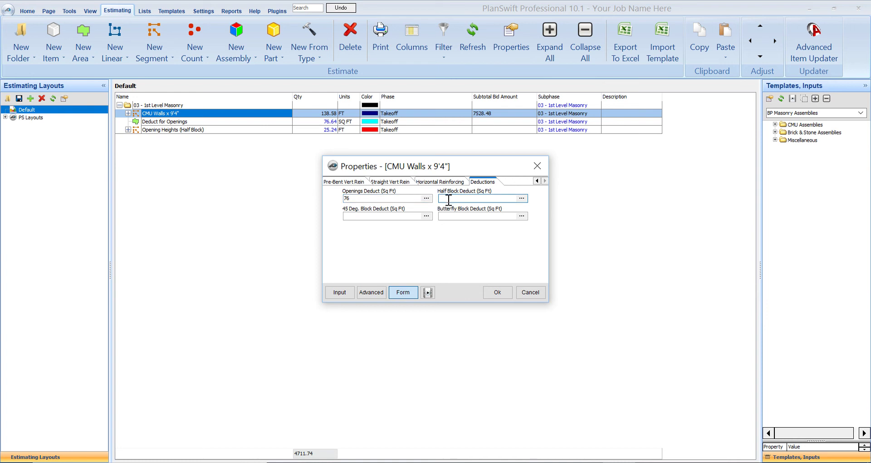
pyautogui.write('17')
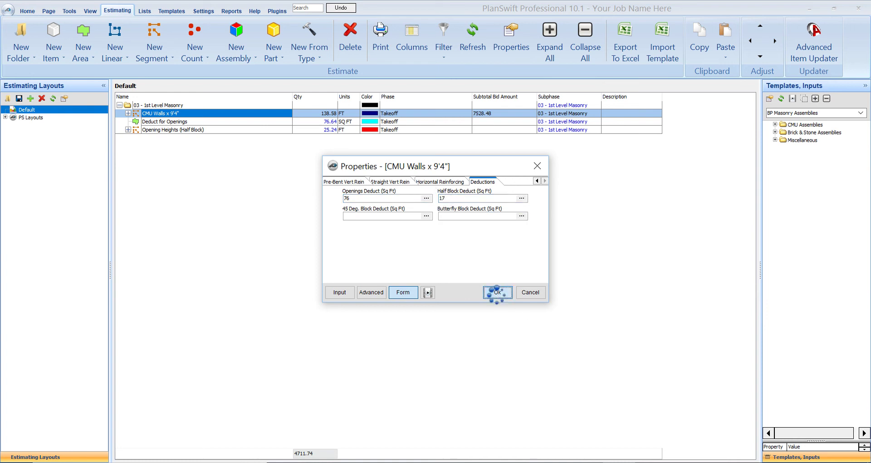
pyautogui.click(497, 292)
pyautogui.click(128, 112)
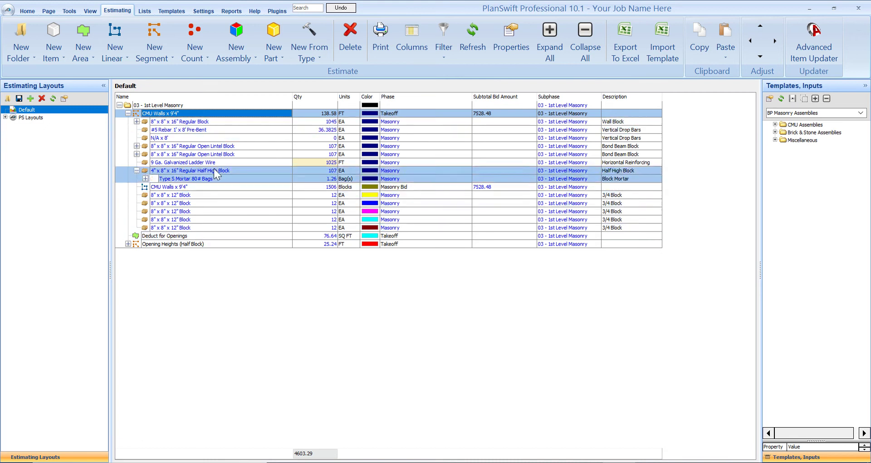
pyautogui.click(128, 113)
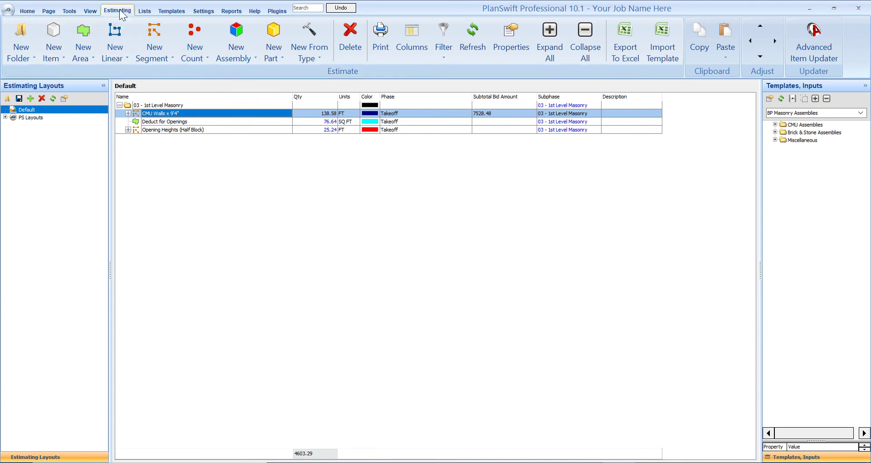
# Examine the BP Masonry Lists, from block and brick types through flashing material, mortar and hardware to masonry lintels.
pyautogui.click(135, 13)
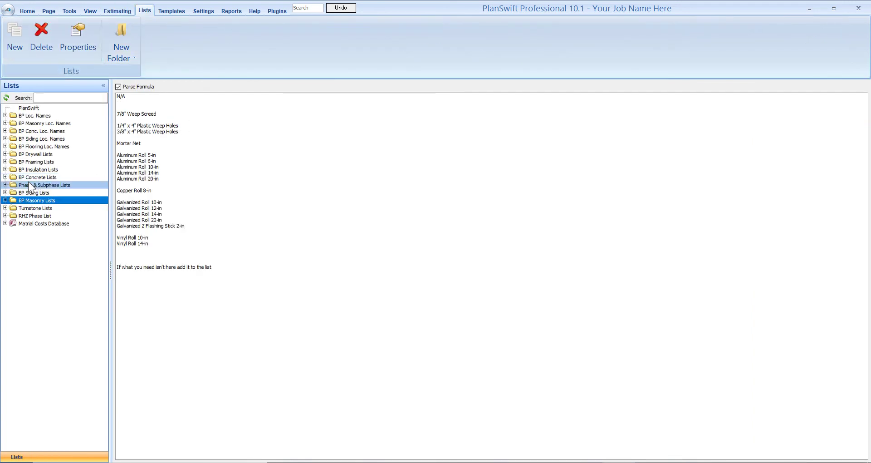
pyautogui.click(5, 200)
pyautogui.click(45, 208)
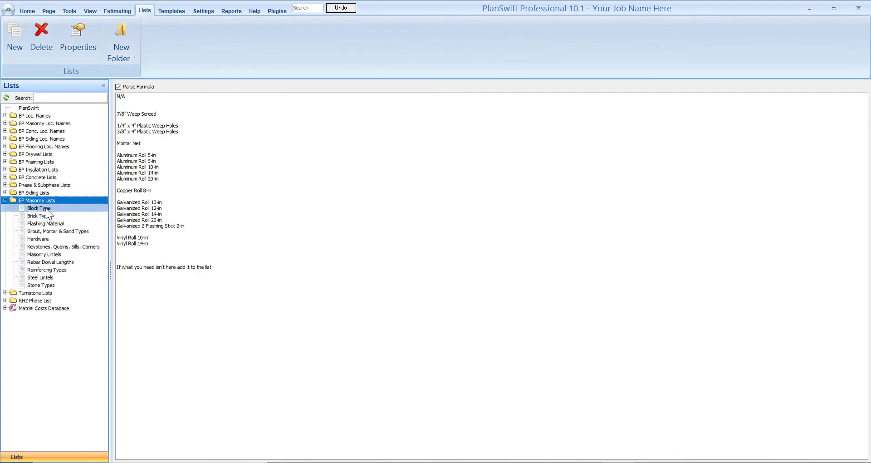
pyautogui.click(48, 216)
pyautogui.click(49, 223)
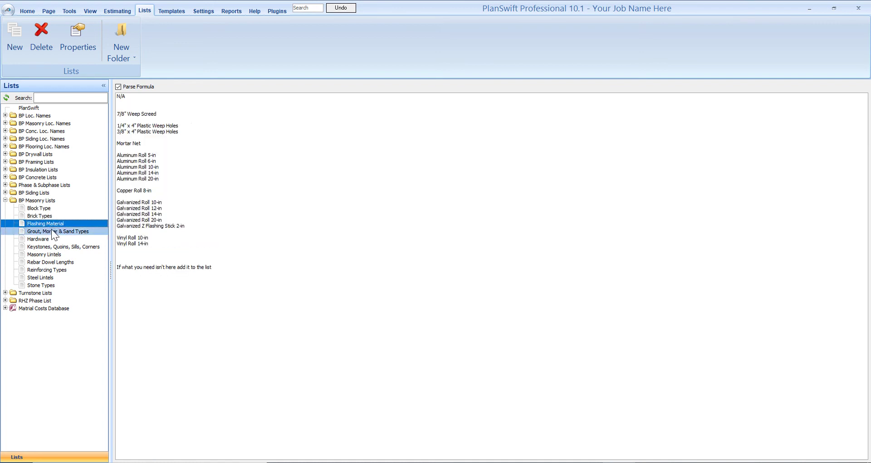
pyautogui.click(51, 231)
pyautogui.click(49, 239)
pyautogui.click(48, 247)
pyautogui.click(47, 254)
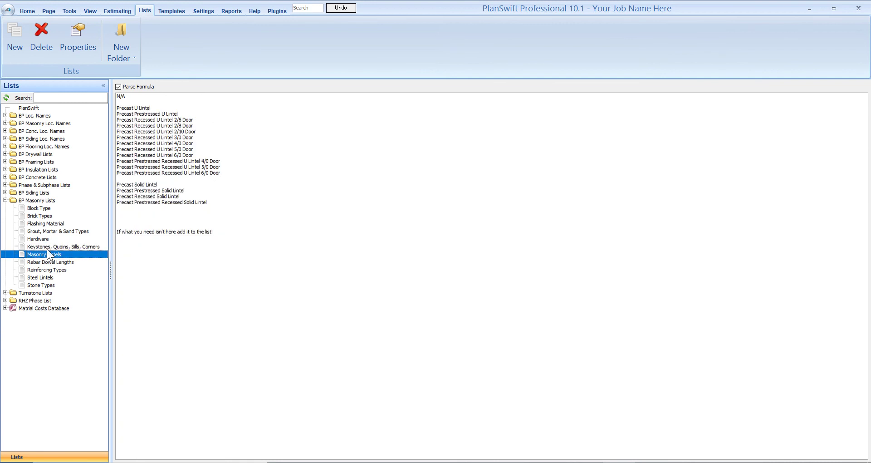
pyautogui.click(45, 209)
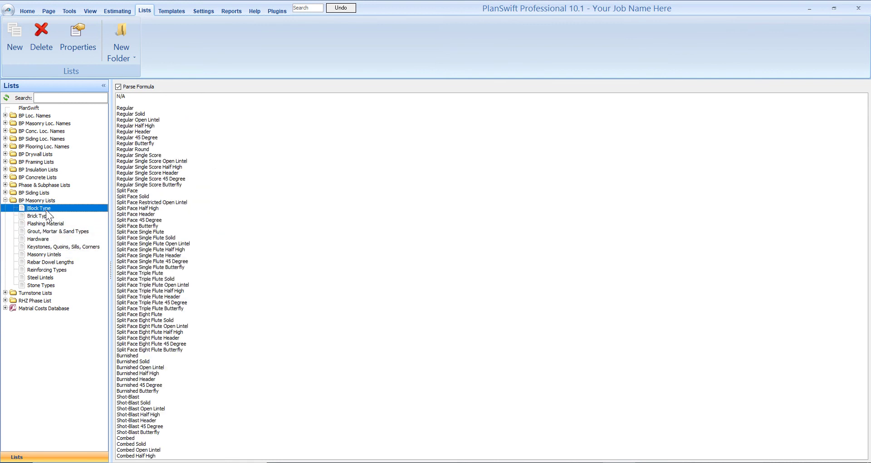
pyautogui.click(59, 214)
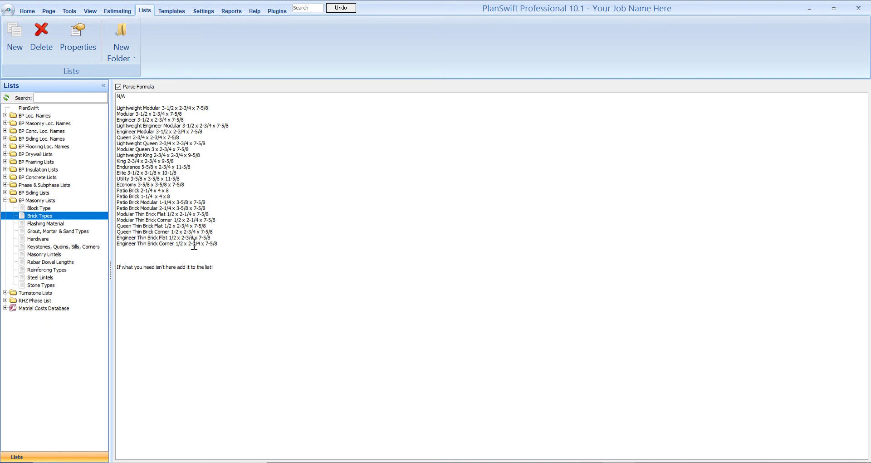
pyautogui.click(63, 209)
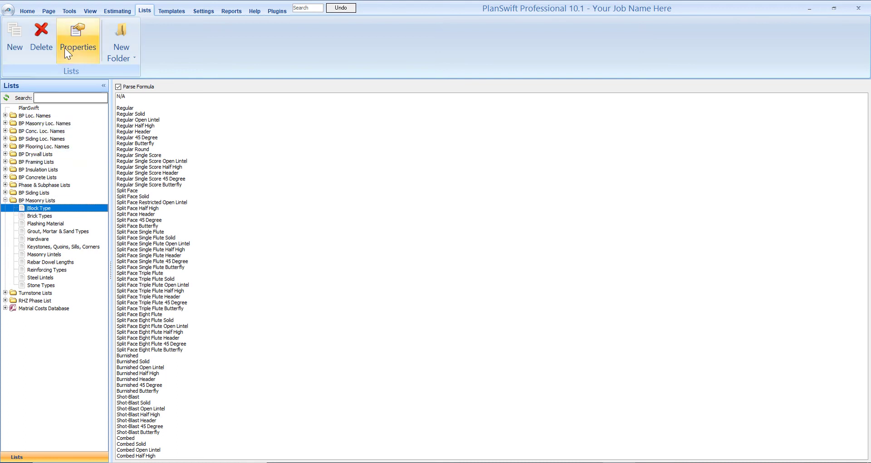
# Review the masonry reports: Materials By Location, Consolidated Materials and Bid Detail.
pyautogui.click(229, 11)
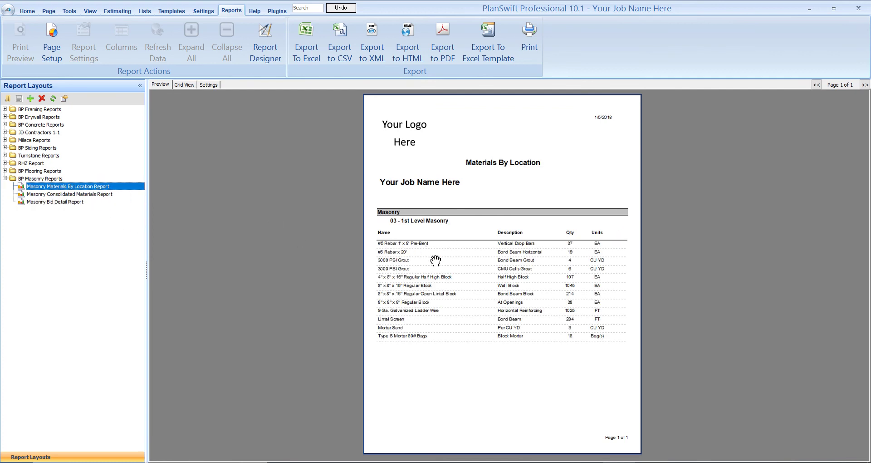
pyautogui.scroll(1, 443, 258)
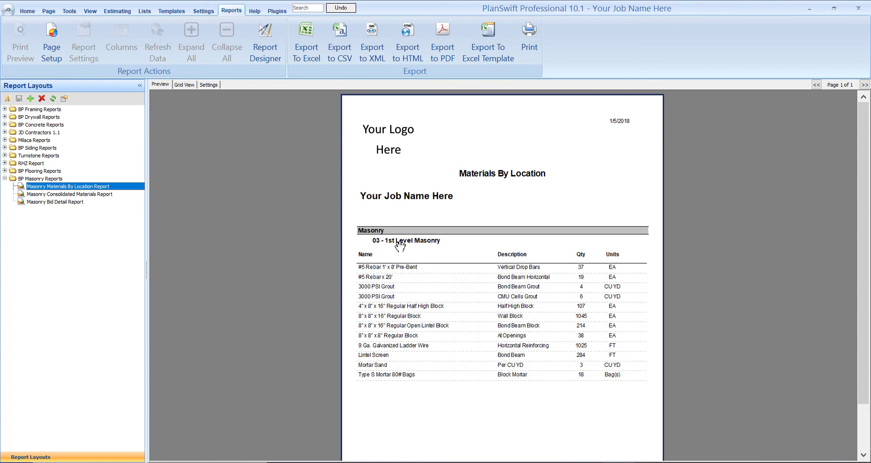
pyautogui.click(100, 195)
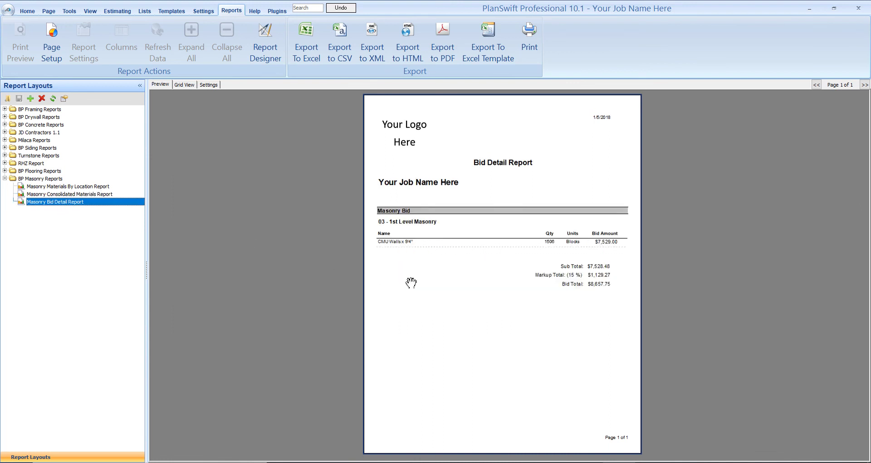
pyautogui.click(529, 296)
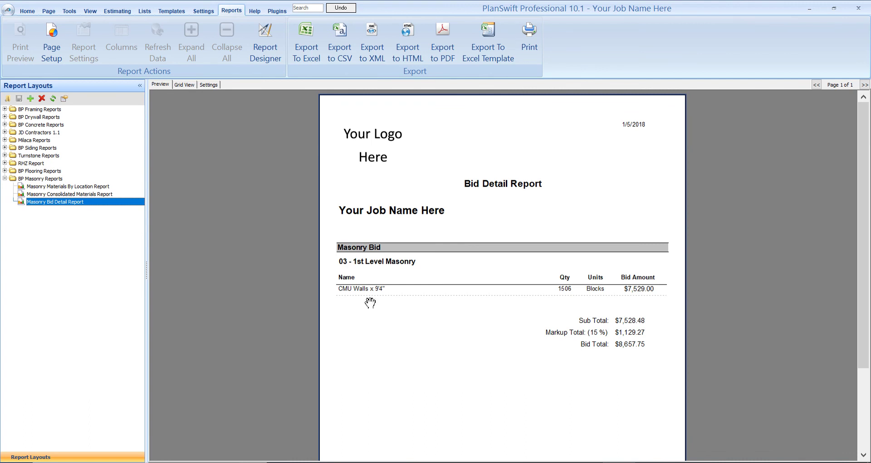